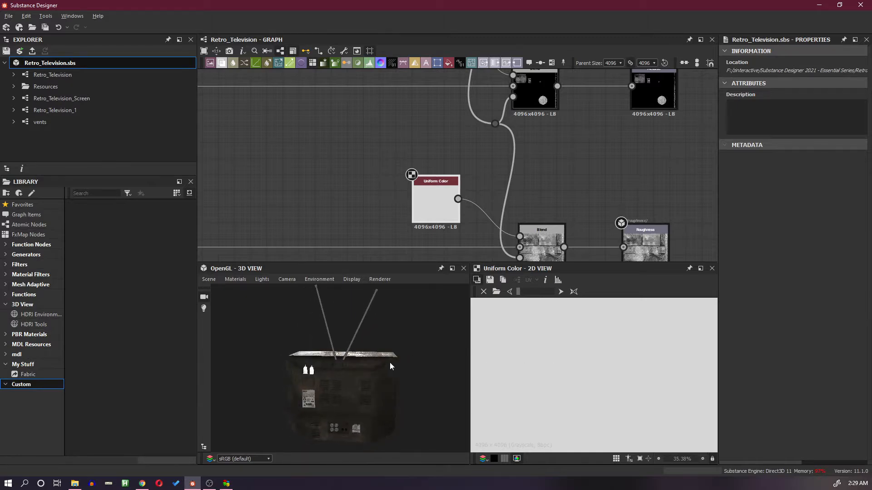
# Open the 3D view's environment settings and make the environment visible behind the television.
pyautogui.moveTo(369, 357); pyautogui.dragTo(400, 358)
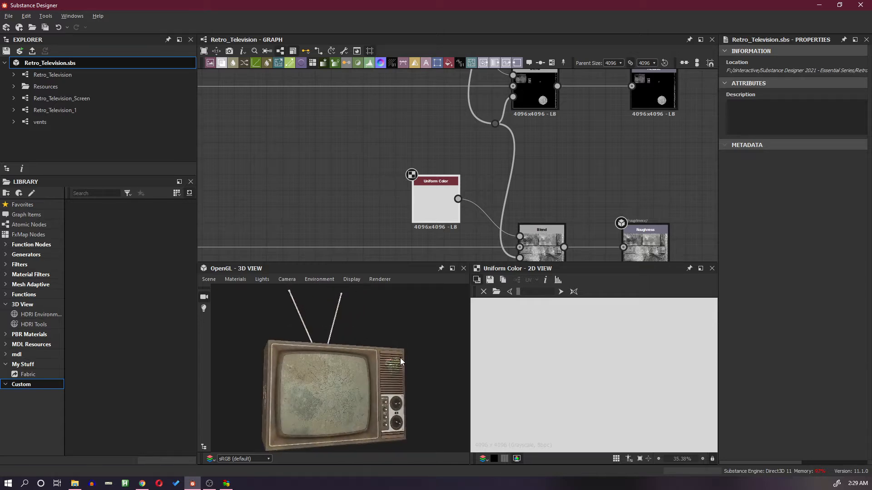
pyautogui.moveTo(323, 344); pyautogui.dragTo(336, 369)
pyautogui.scroll(3, 340, 384)
pyautogui.moveTo(381, 396); pyautogui.dragTo(361, 360)
pyautogui.scroll(-4, 389, 393)
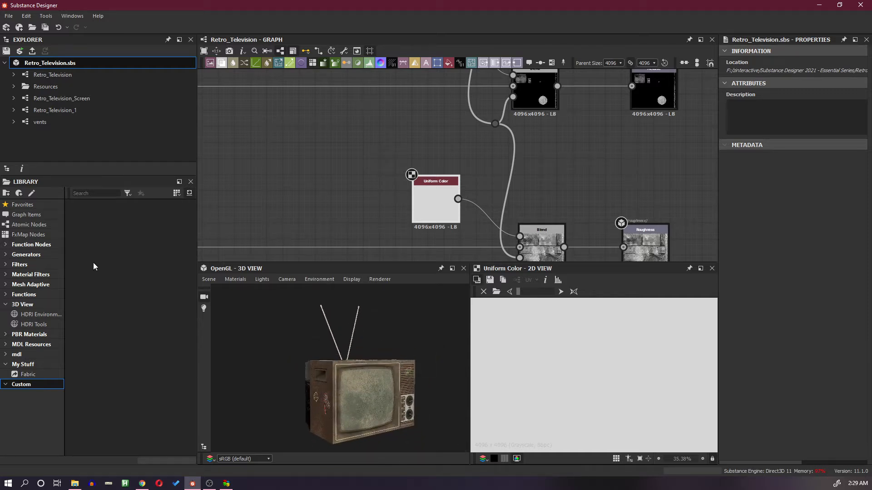
pyautogui.click(319, 279)
pyautogui.click(332, 292)
pyautogui.click(793, 86)
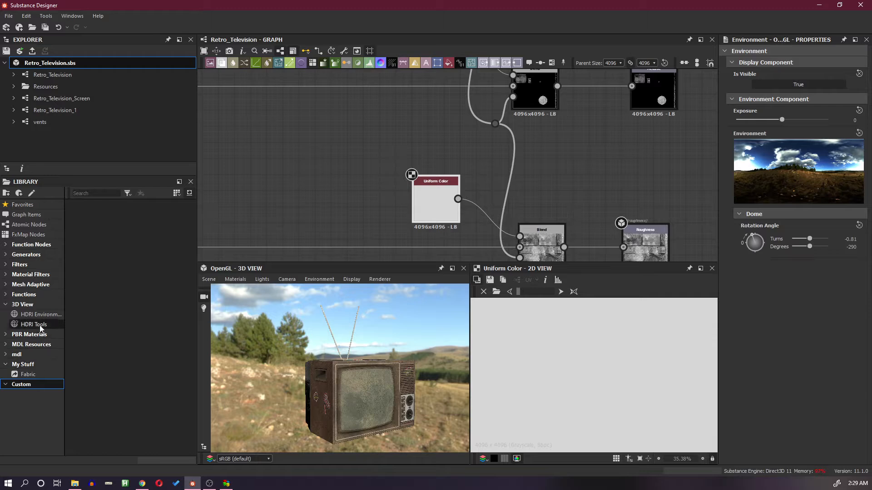
# Replace the 3D view's environment map with the "urban_ex..." HDRI from the library's HDRI environments.
pyautogui.click(6, 304)
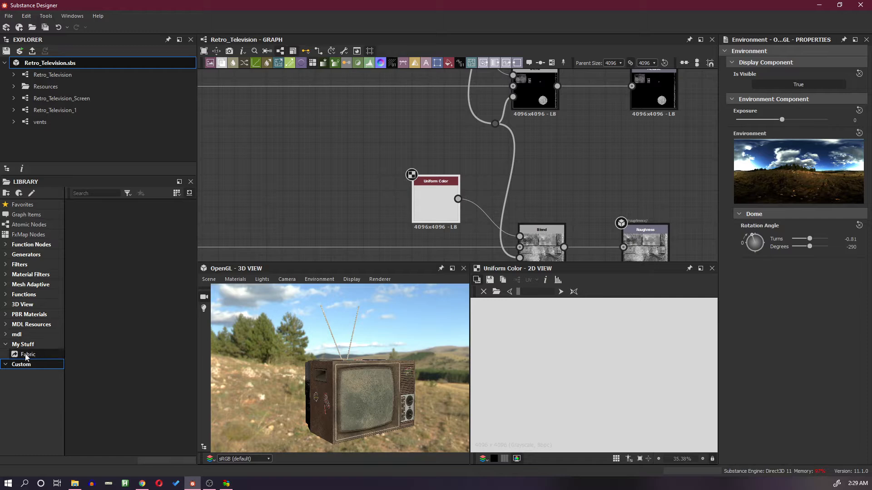
pyautogui.click(36, 306)
pyautogui.click(6, 305)
pyautogui.click(43, 315)
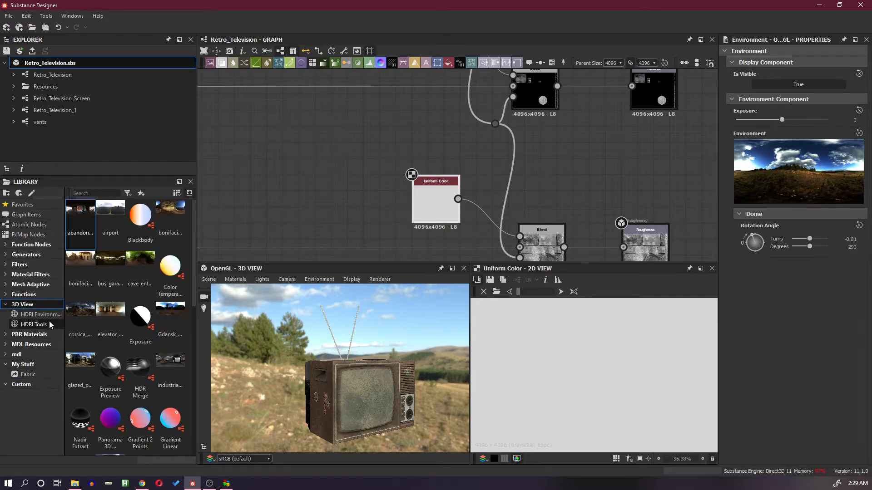
pyautogui.scroll(-3, 175, 350)
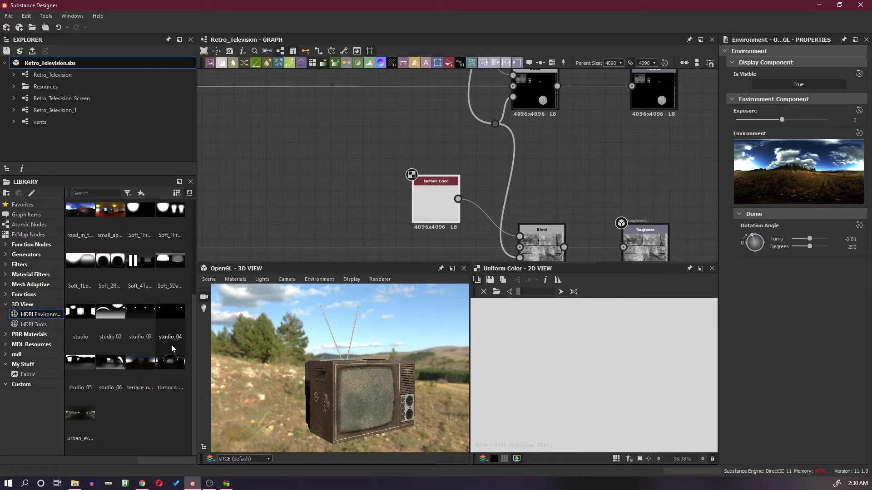
pyautogui.moveTo(82, 416); pyautogui.dragTo(245, 367)
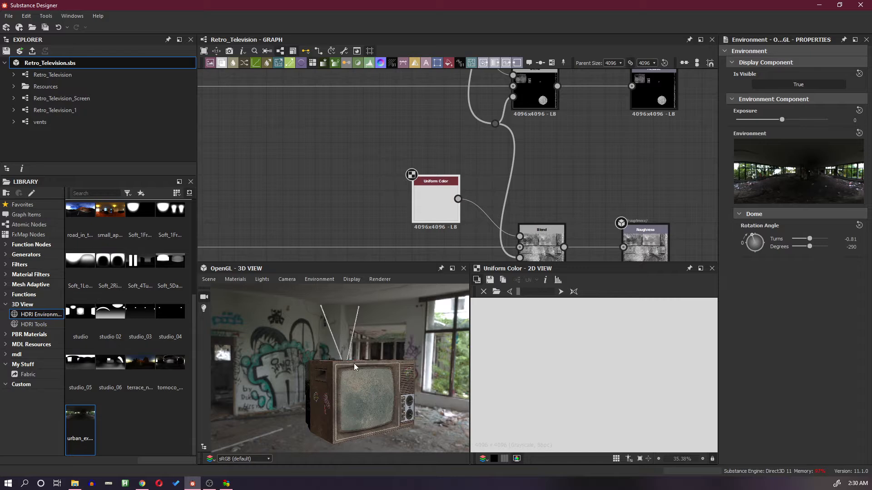
# Rotate the environment to about -238 degrees (-0.66 turns) to light the television's screen.
pyautogui.moveTo(382, 374)
pyautogui.mouseDown()
pyautogui.moveTo(292, 372)
pyautogui.moveTo(333, 378)
pyautogui.moveTo(375, 372)
pyautogui.moveTo(373, 361)
pyautogui.moveTo(401, 365)
pyautogui.moveTo(403, 338)
pyautogui.moveTo(334, 344)
pyautogui.moveTo(388, 367)
pyautogui.moveTo(374, 410)
pyautogui.moveTo(389, 381)
pyautogui.mouseUp()
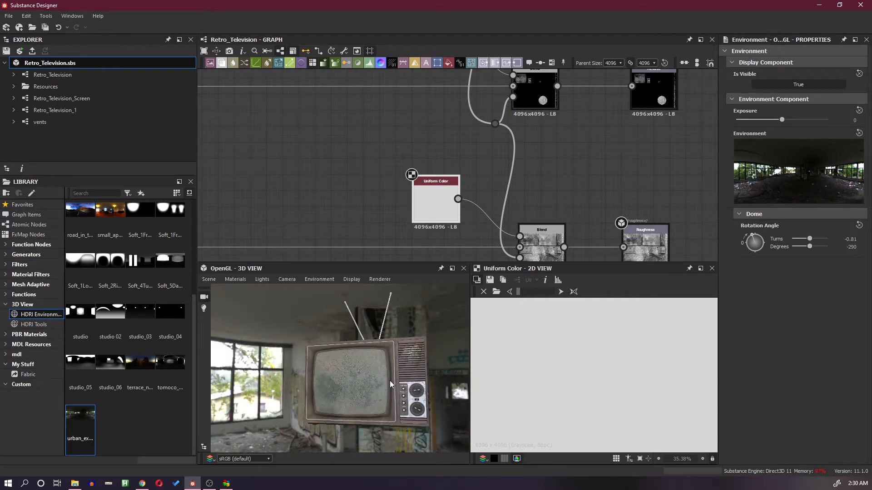
pyautogui.moveTo(389, 380)
pyautogui.keyDown('ctrl'); pyautogui.keyDown('shift'); pyautogui.mouseDown(button='right')
pyautogui.moveTo(399, 378)
pyautogui.moveTo(380, 380)
pyautogui.moveTo(391, 383)
pyautogui.mouseUp(button='right'); pyautogui.keyUp('shift'); pyautogui.keyUp('ctrl')
pyautogui.moveTo(400, 382)
pyautogui.mouseDown()
pyautogui.moveTo(388, 440)
pyautogui.moveTo(510, 402)
pyautogui.moveTo(393, 392)
pyautogui.moveTo(392, 404)
pyautogui.moveTo(396, 394)
pyautogui.mouseUp()
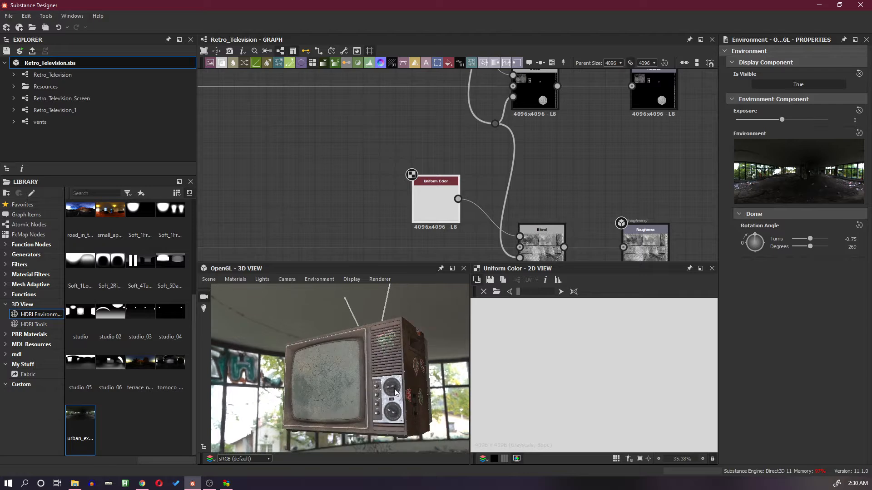
pyautogui.keyDown('ctrl'); pyautogui.keyDown('shift'); pyautogui.moveTo(378, 396); pyautogui.dragTo(363, 397, button='right'); pyautogui.keyUp('shift'); pyautogui.keyUp('ctrl')
pyautogui.moveTo(363, 397); pyautogui.dragTo(385, 399)
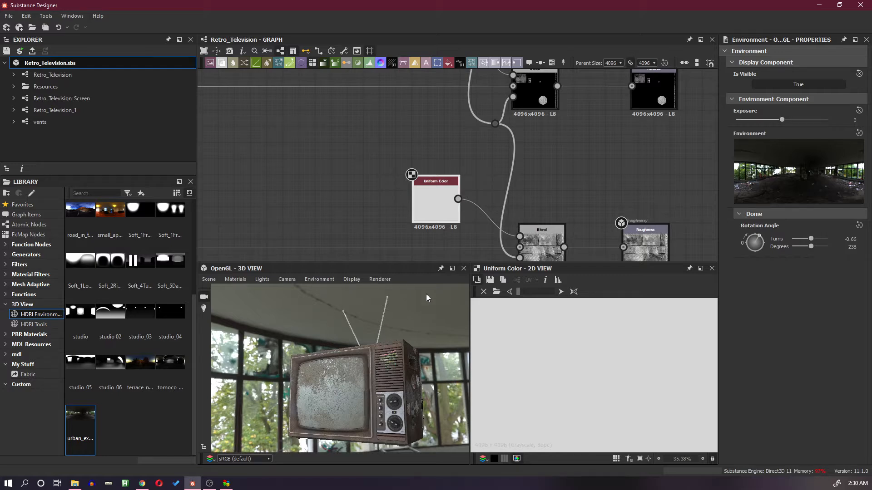
# Float the 3D view as a large separate window over the graph.
pyautogui.click(451, 269)
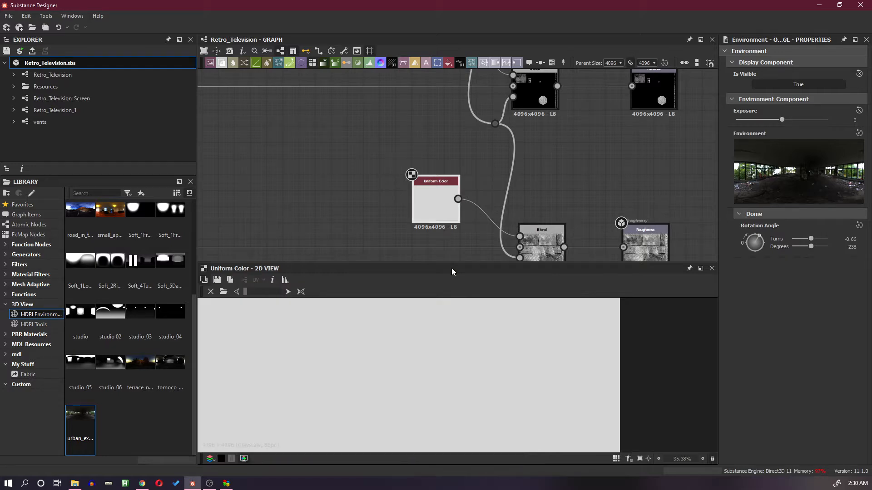
pyautogui.moveTo(871, 76); pyautogui.dragTo(487, 48)
pyautogui.scroll(-3, 514, 178)
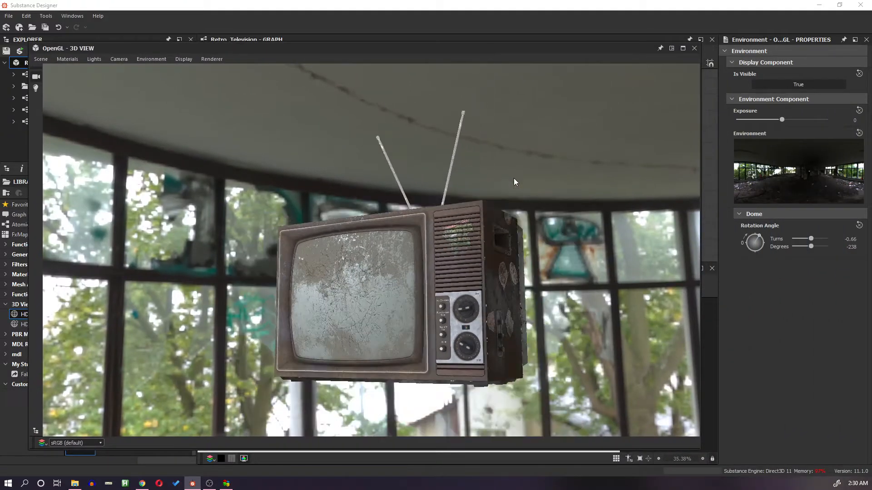
# Frame the television's front and side from slightly below and switch the 3D view's renderer to Iray.
pyautogui.moveTo(513, 178); pyautogui.dragTo(504, 222)
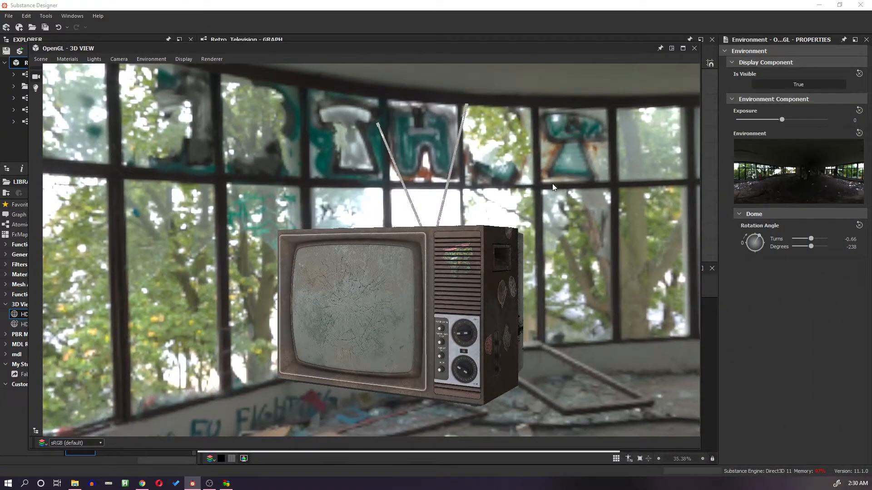
pyautogui.scroll(2, 506, 187)
pyautogui.scroll(-1, 510, 252)
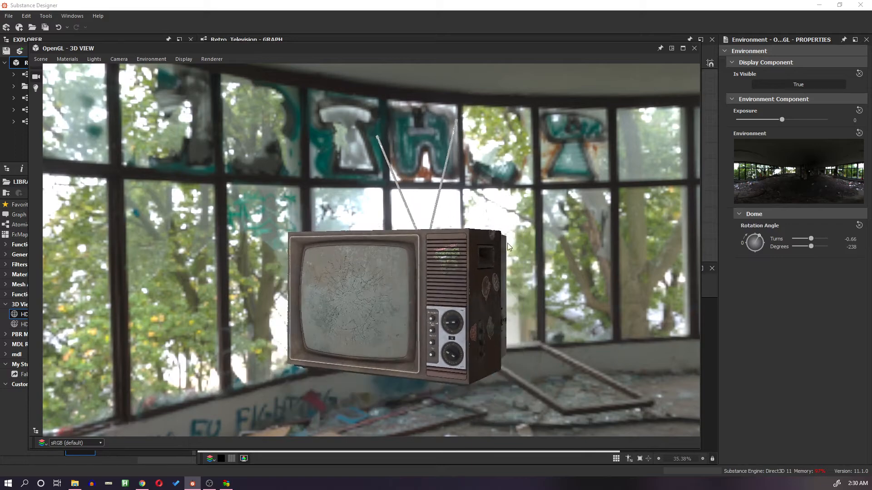
pyautogui.moveTo(511, 252); pyautogui.dragTo(545, 214)
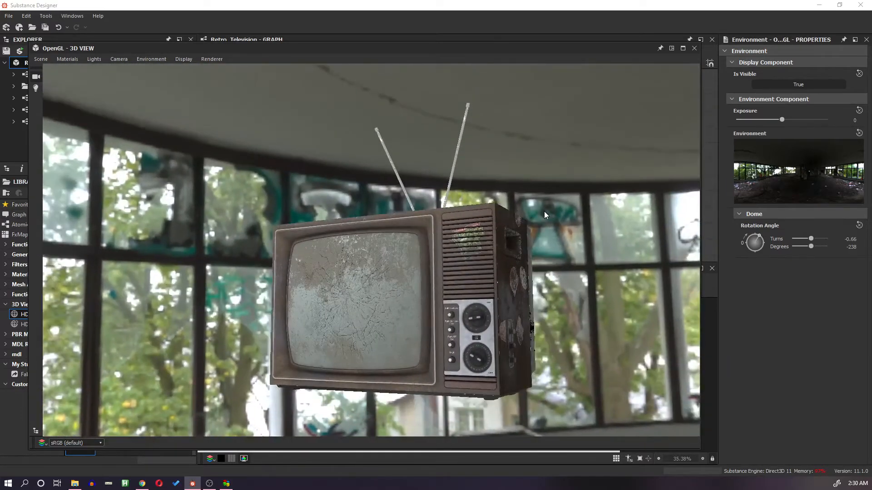
pyautogui.click(211, 59)
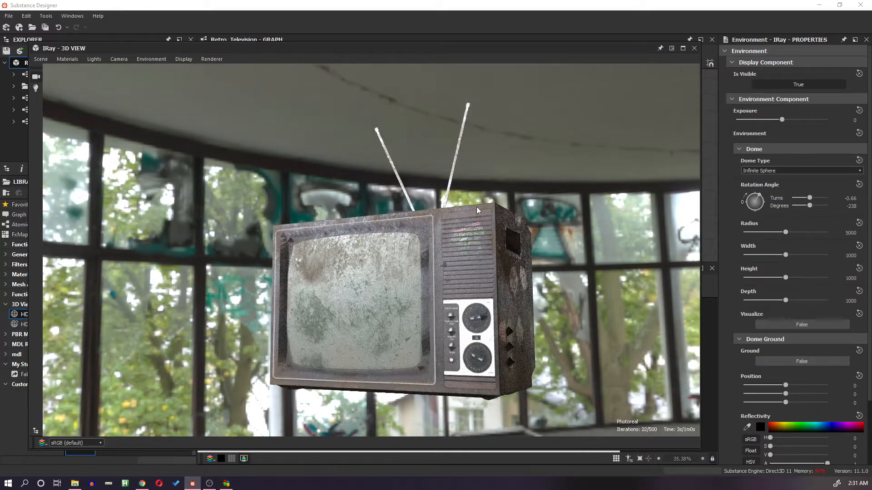
# Open the scene mesh properties and give the Left mesh Parametric subdivision with a number of 5.
pyautogui.click(41, 59)
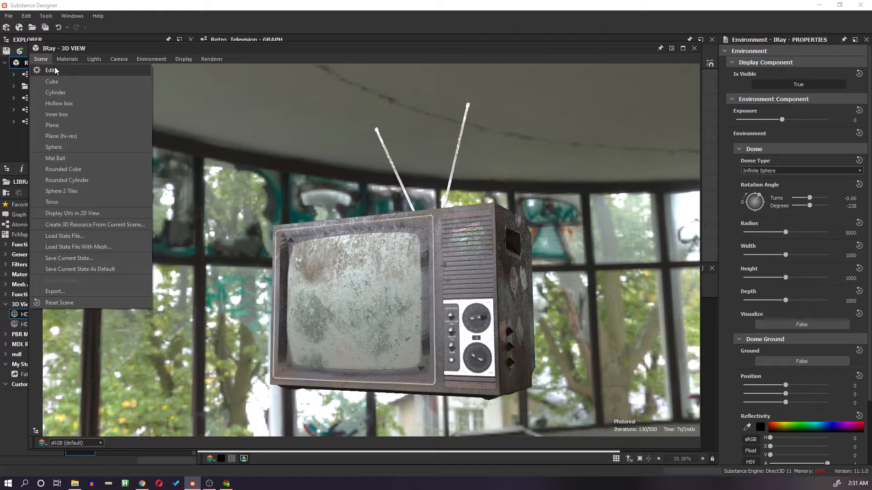
pyautogui.click(51, 70)
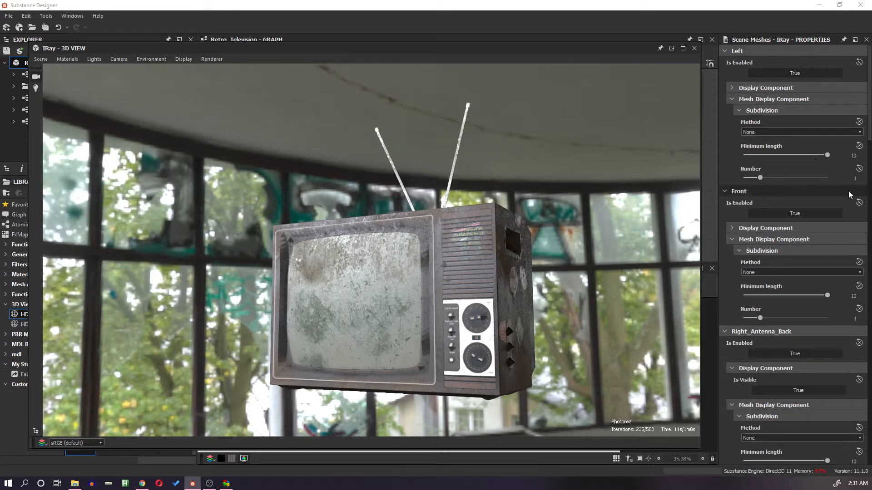
pyautogui.click(773, 132)
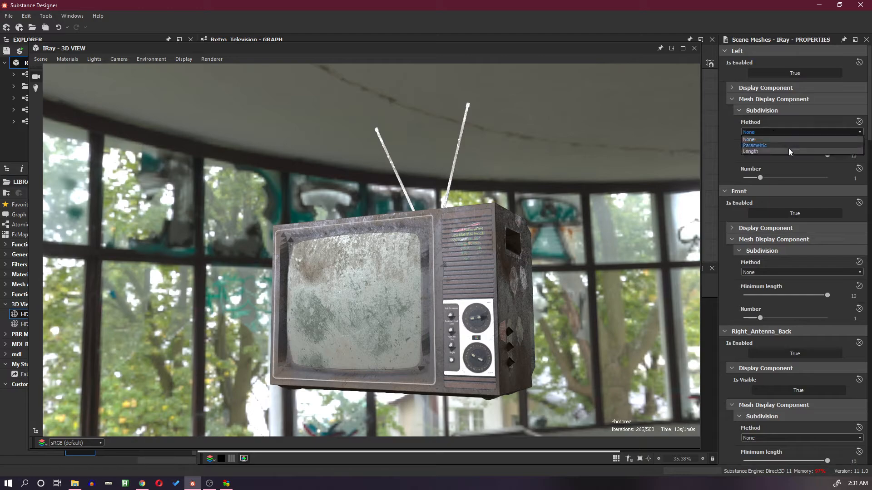
pyautogui.click(773, 146)
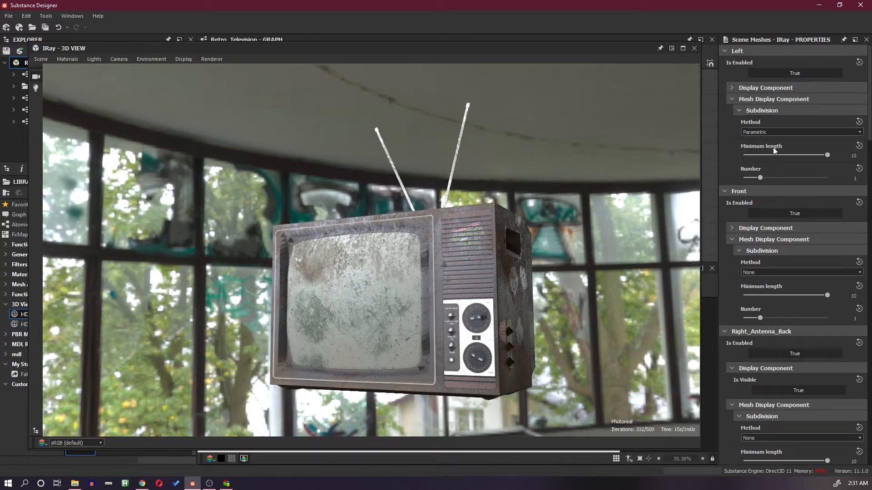
pyautogui.doubleClick(855, 178)
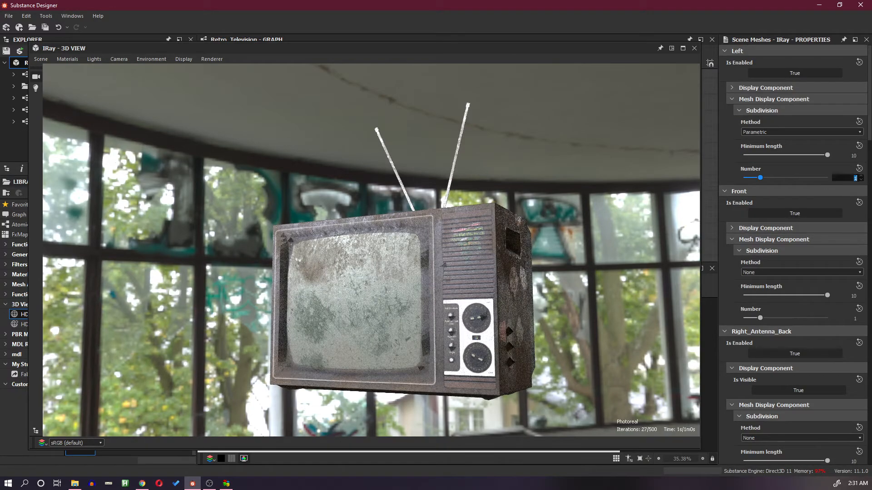
pyautogui.press('Return')
# Set the Front mesh's subdivision method to Parametric with a number of 5.
pyautogui.scroll(-2, 824, 214)
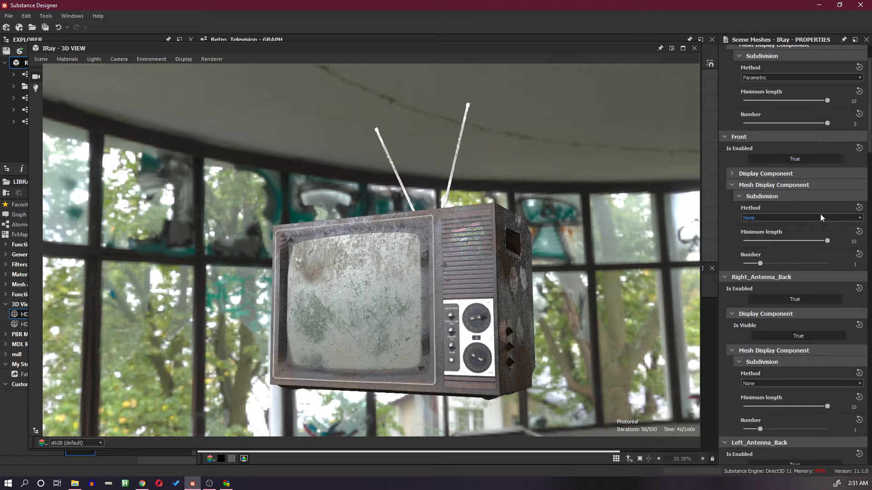
pyautogui.scroll(-1, 820, 214)
pyautogui.click(792, 191)
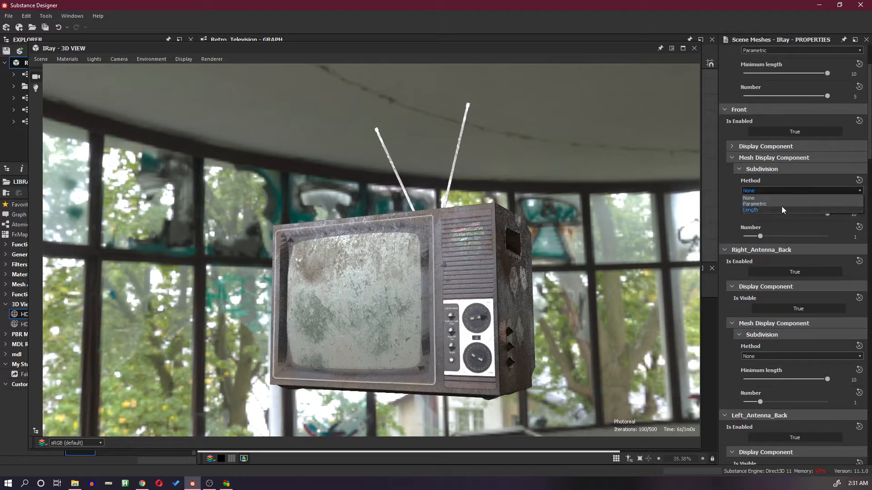
pyautogui.click(781, 206)
pyautogui.doubleClick(855, 237)
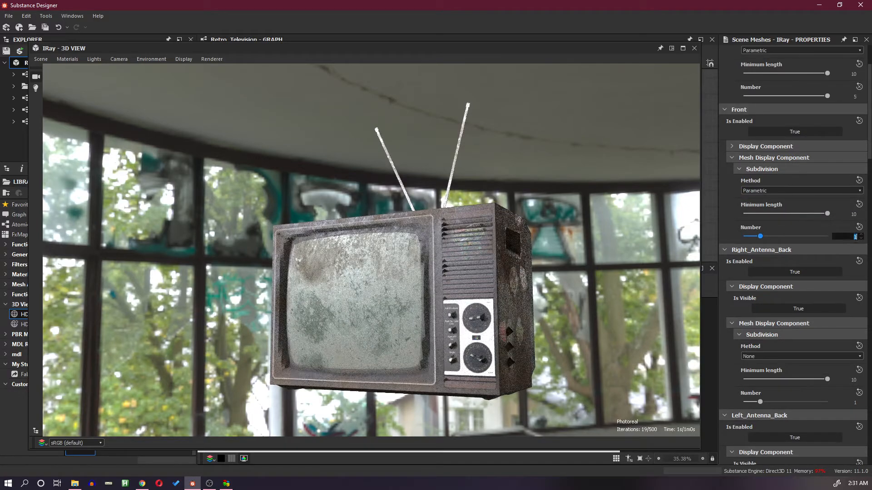
pyautogui.write('5')
pyautogui.press('Return')
# Set the Right_Antenna_Back mesh's subdivision method to Parametric with a number of 5.
pyautogui.scroll(-2, 809, 227)
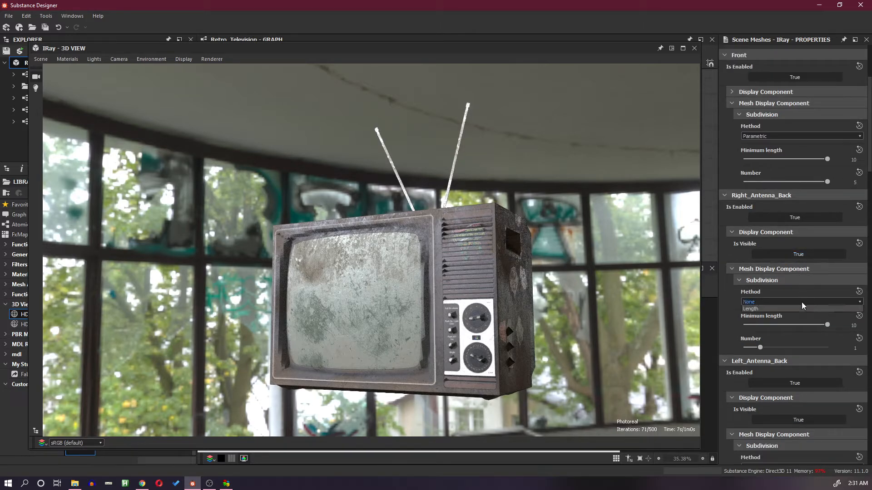
pyautogui.click(802, 301)
pyautogui.click(783, 315)
pyautogui.click(854, 347)
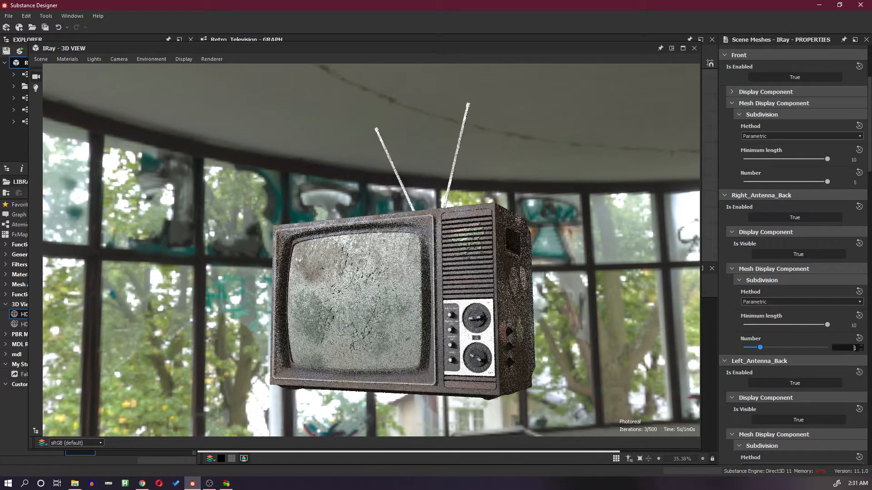
pyautogui.write('51')
pyautogui.press('Return')
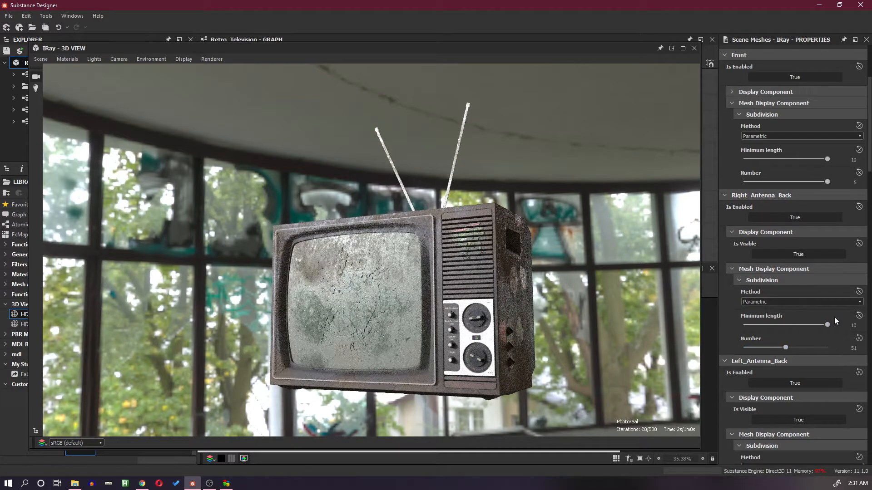
pyautogui.click(853, 348)
pyautogui.write('5')
pyautogui.press('Return')
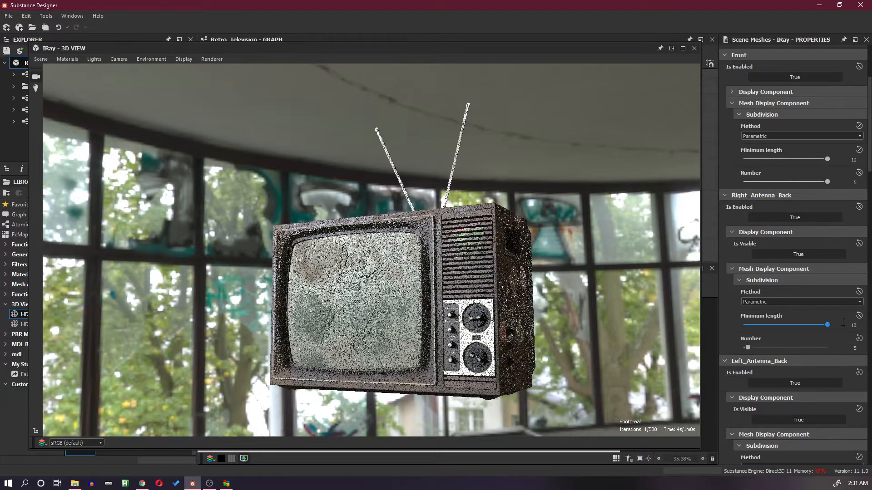
# Set the Left_Antenna_Back mesh's subdivision method to Parametric with a number of 5.
pyautogui.scroll(-1, 826, 321)
pyautogui.scroll(-3, 826, 320)
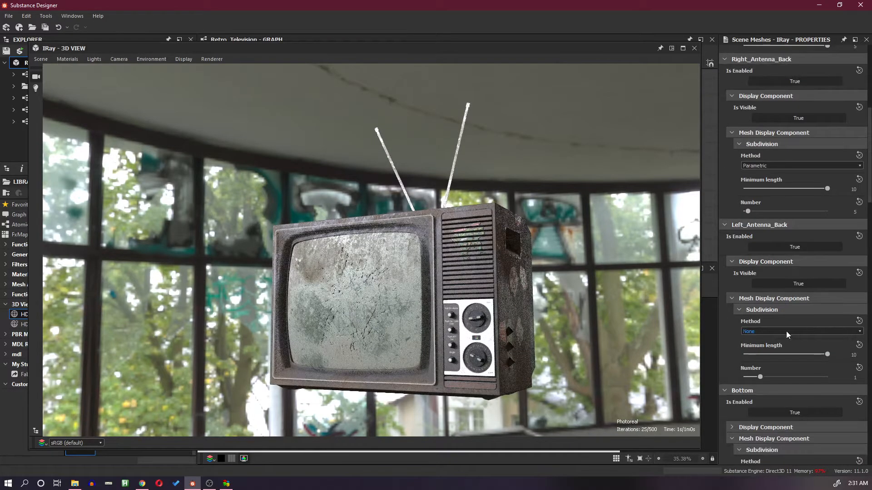
pyautogui.click(786, 331)
pyautogui.click(781, 347)
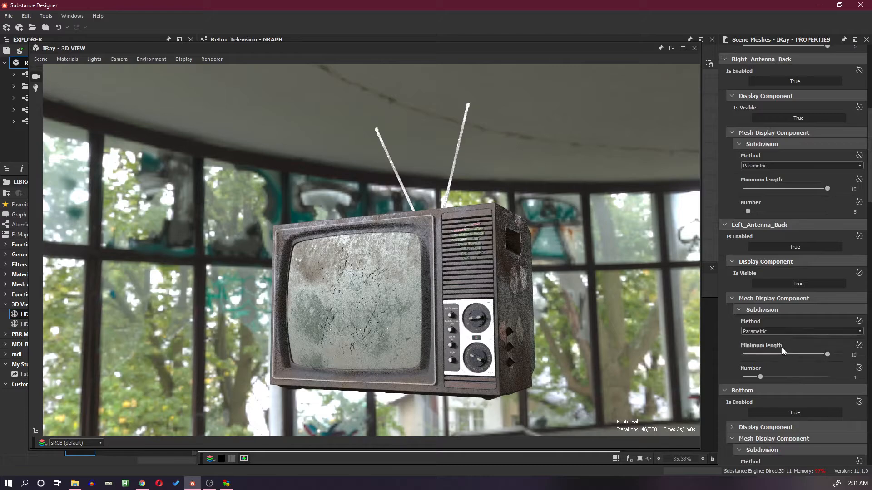
pyautogui.click(852, 378)
pyautogui.write('5')
pyautogui.press('Return')
# Set the Bottom mesh's subdivision method to Parametric with a number of 5.
pyautogui.scroll(-5, 817, 358)
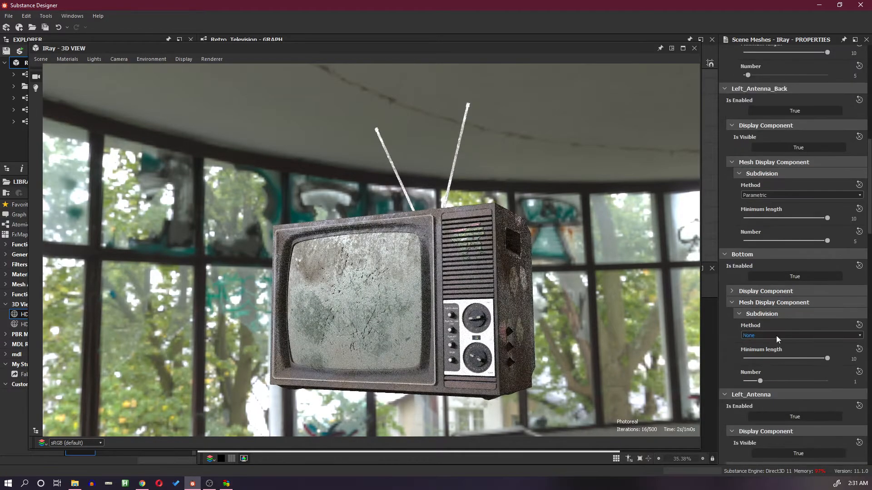
pyautogui.click(774, 336)
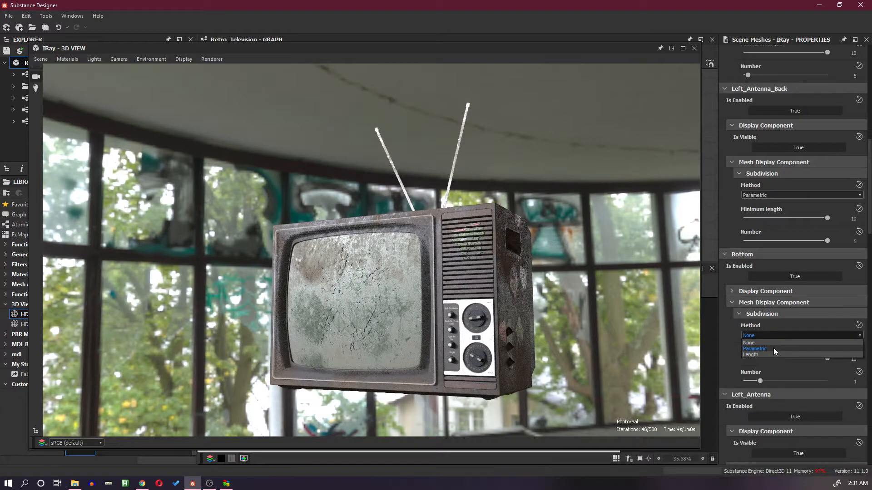
pyautogui.click(774, 348)
pyautogui.doubleClick(855, 381)
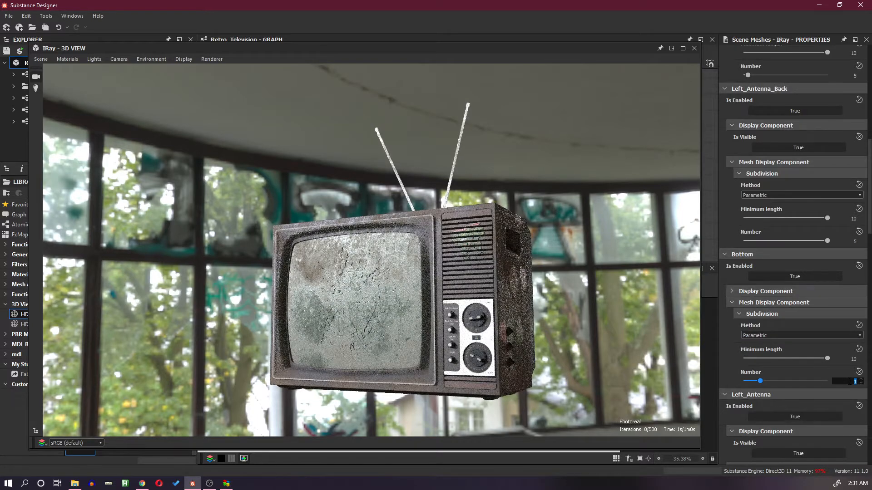
pyautogui.write('5')
pyautogui.press('Return')
# Set the Left_Antenna mesh's subdivision method to Parametric with a number of 5.
pyautogui.scroll(-2, 840, 366)
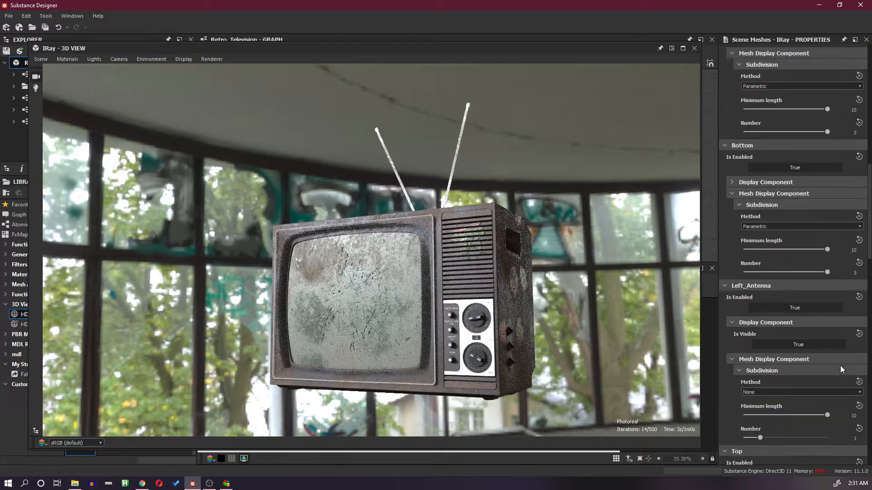
pyautogui.scroll(-1, 796, 347)
pyautogui.click(790, 338)
pyautogui.click(777, 337)
pyautogui.click(777, 337)
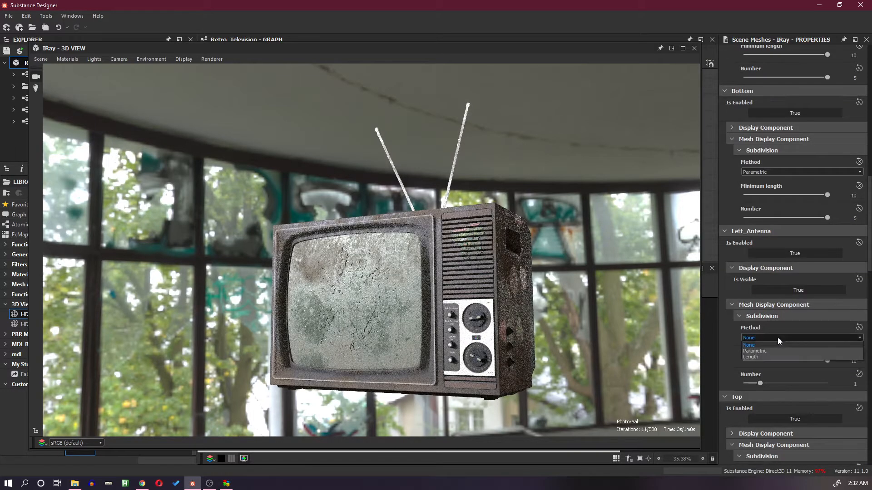
pyautogui.click(774, 352)
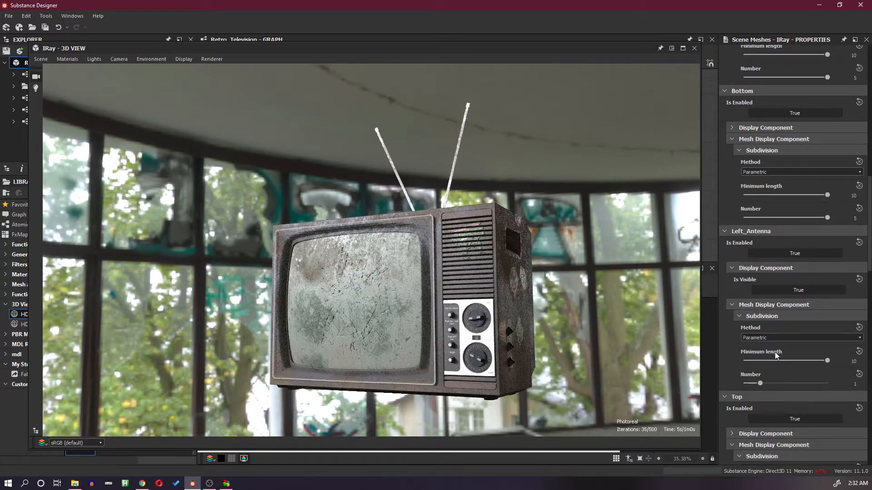
pyautogui.doubleClick(855, 384)
pyautogui.write('5')
pyautogui.press('Return')
# Set the Top mesh's subdivision method to Parametric with a number of 5.
pyautogui.scroll(-5, 824, 376)
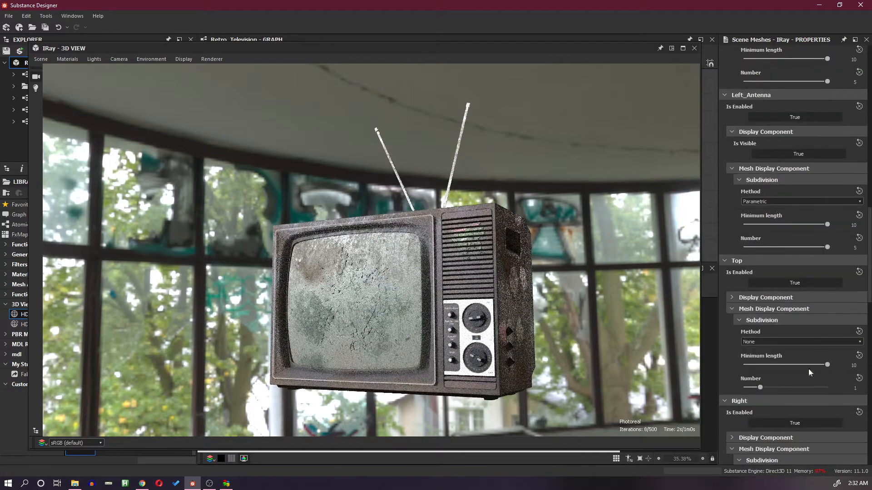
pyautogui.click(780, 341)
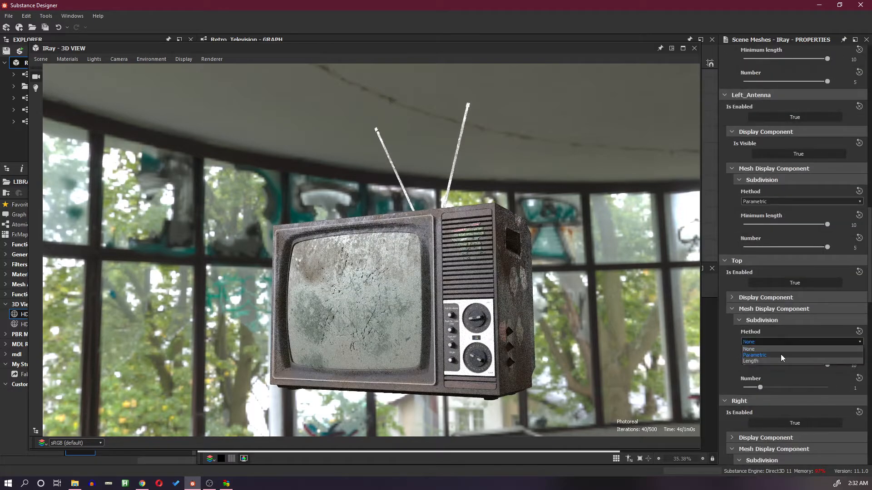
pyautogui.click(780, 354)
pyautogui.doubleClick(853, 388)
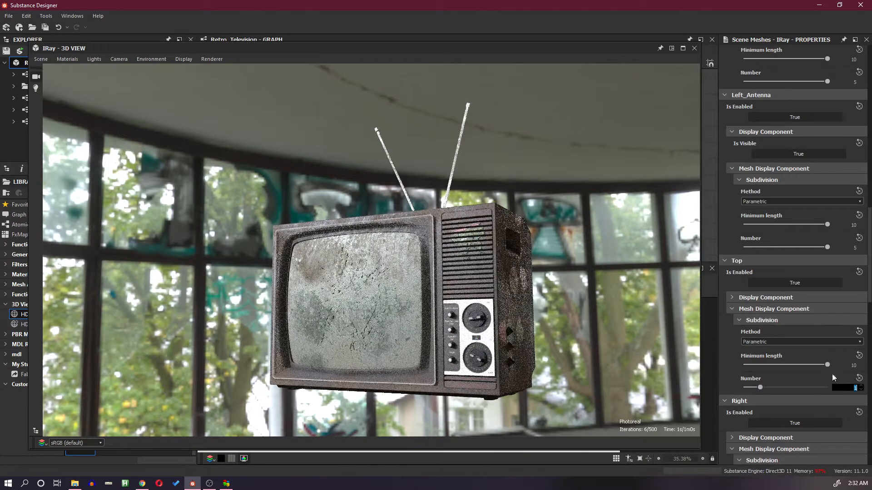
pyautogui.write('5')
pyautogui.press('Return')
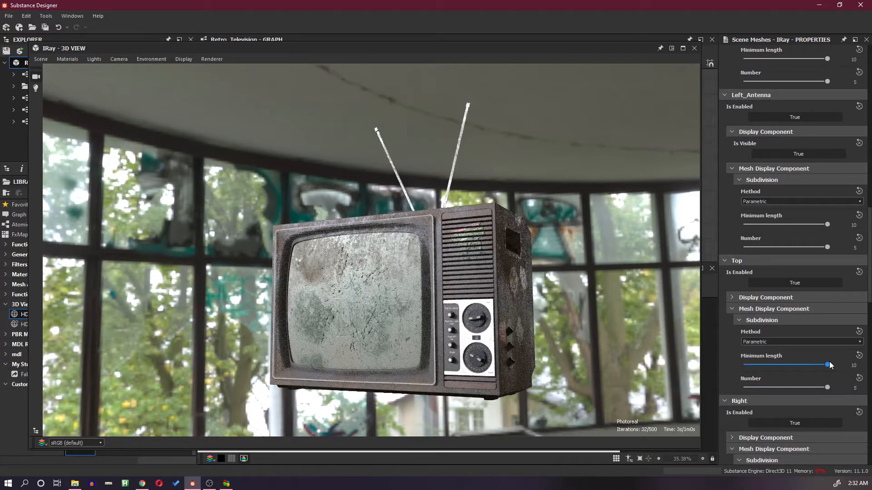
# Set the Right mesh's subdivision method to Parametric with a number of 5.
pyautogui.scroll(-3, 819, 360)
pyautogui.click(802, 373)
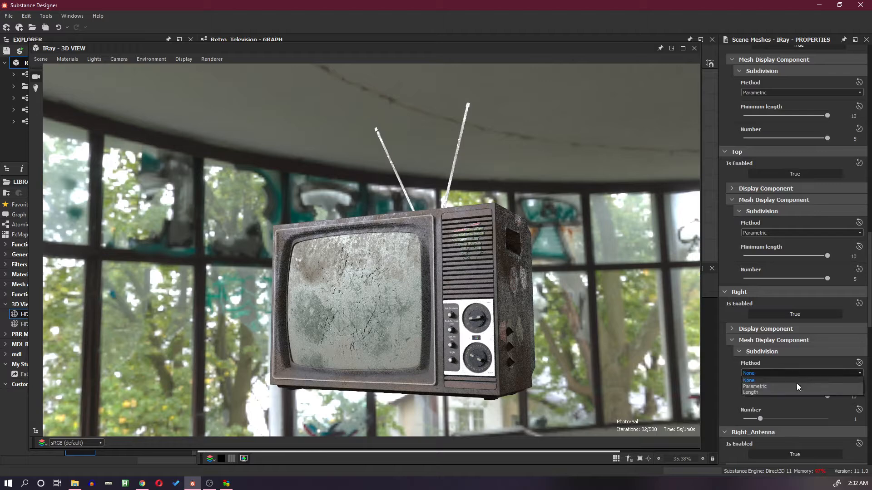
pyautogui.click(798, 387)
pyautogui.doubleClick(854, 419)
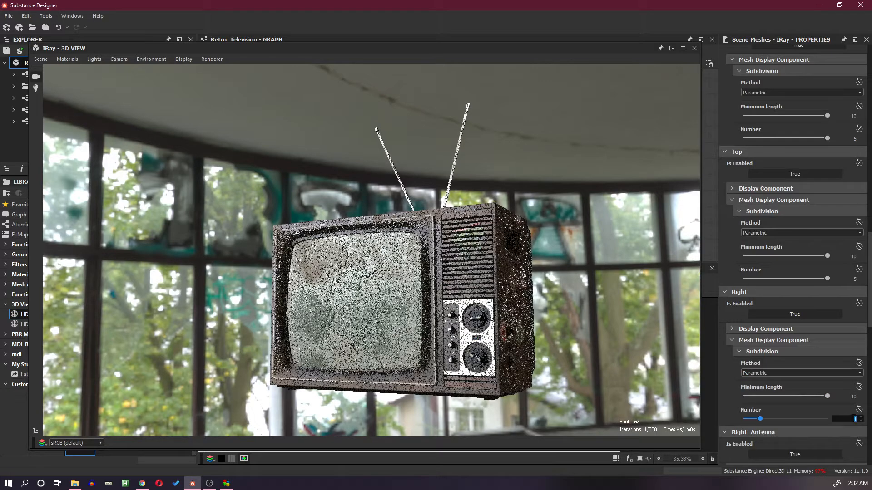
pyautogui.write('5')
pyautogui.press('Return')
# Set the Right_Antenna mesh's subdivision method to Parametric with a number of 5.
pyautogui.scroll(-5, 819, 369)
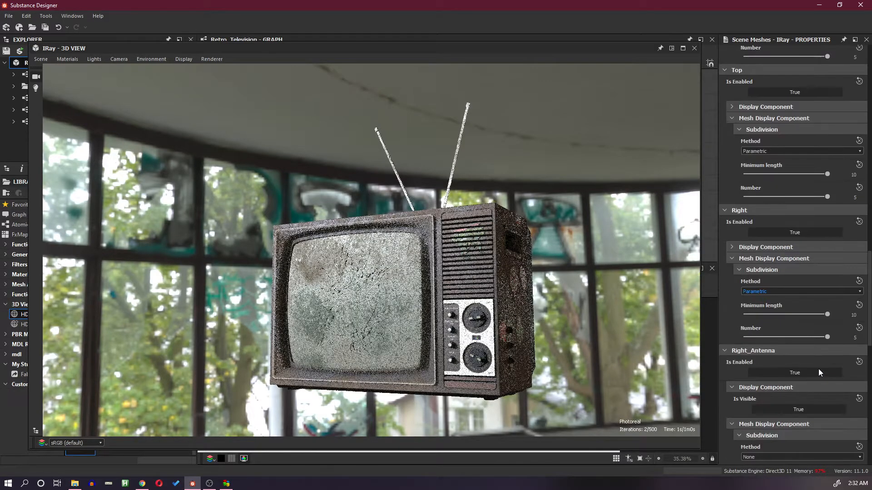
pyautogui.click(811, 377)
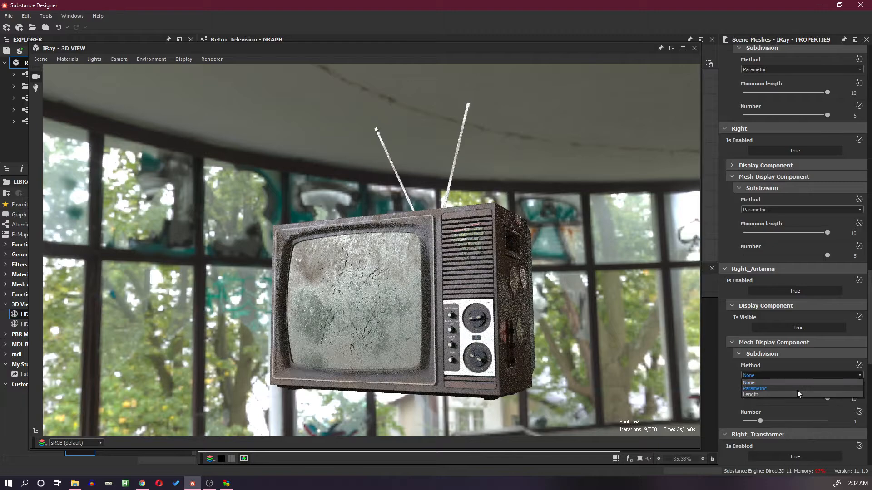
pyautogui.click(797, 391)
pyautogui.doubleClick(855, 421)
pyautogui.write('5')
pyautogui.press('Return')
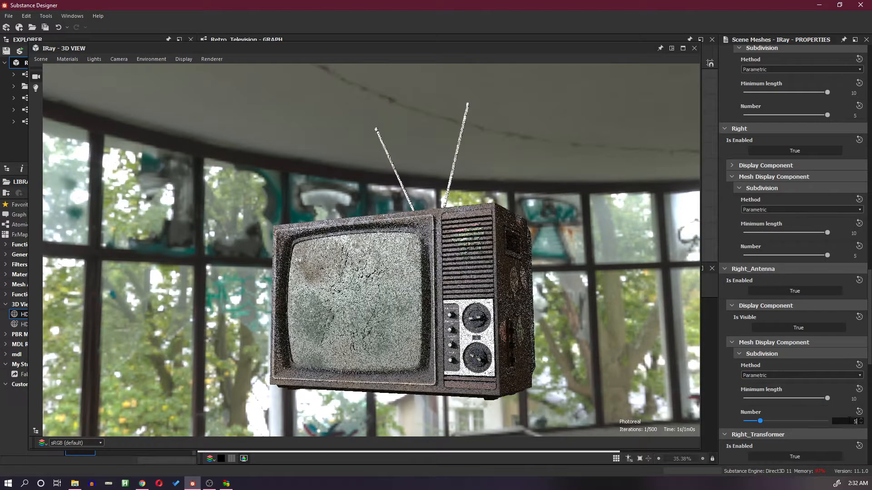
# Set the Right_Transformer mesh's subdivision method to Parametric with a number of 5.
pyautogui.scroll(-5, 824, 394)
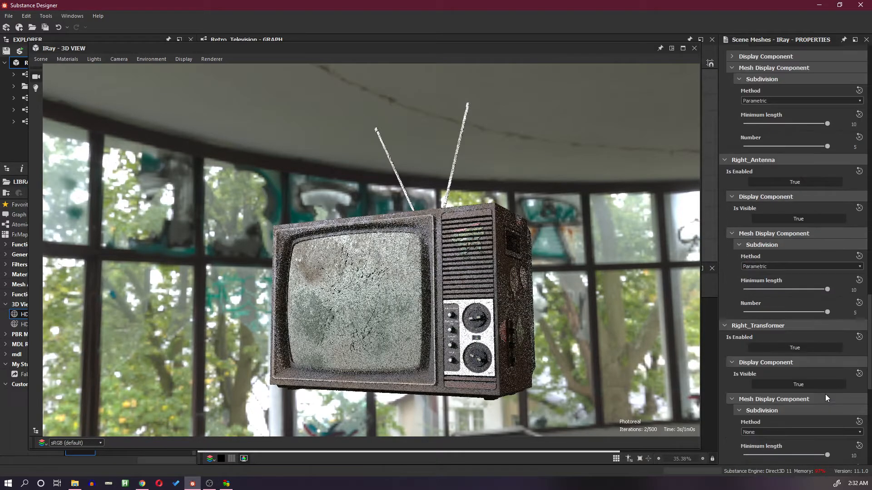
pyautogui.click(795, 377)
pyautogui.click(789, 389)
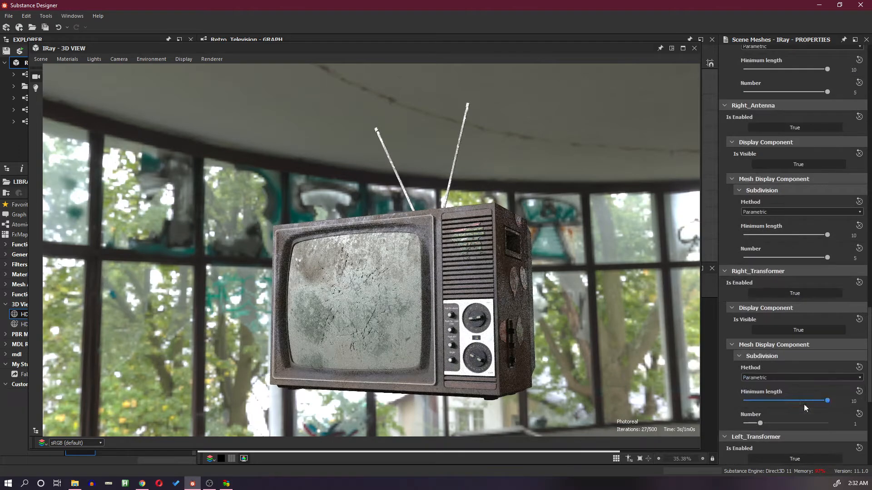
pyautogui.click(845, 423)
pyautogui.write('5')
pyautogui.press('Return')
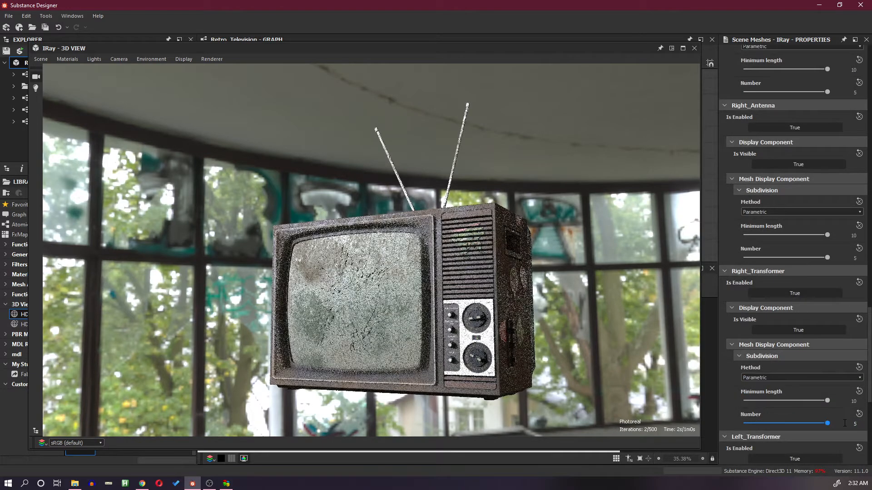
# Set the Left_Transformer mesh's subdivision method to Parametric with a number of 5.
pyautogui.scroll(-3, 840, 409)
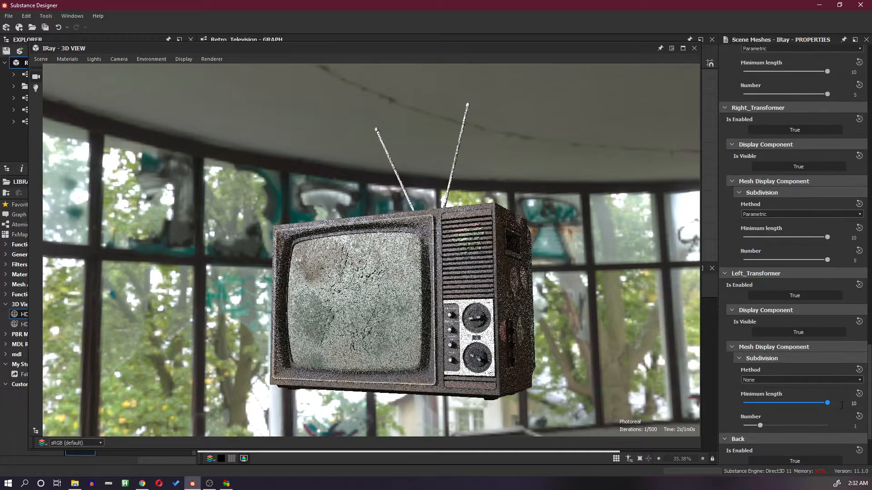
pyautogui.click(797, 378)
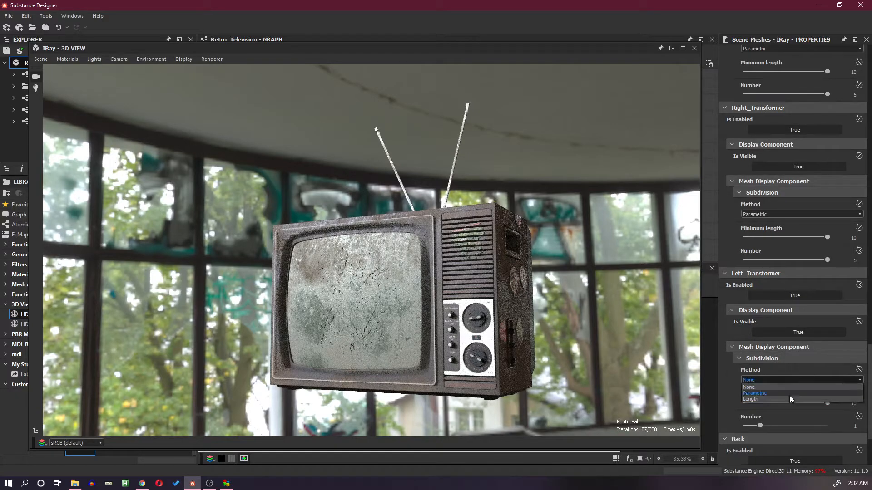
pyautogui.click(789, 396)
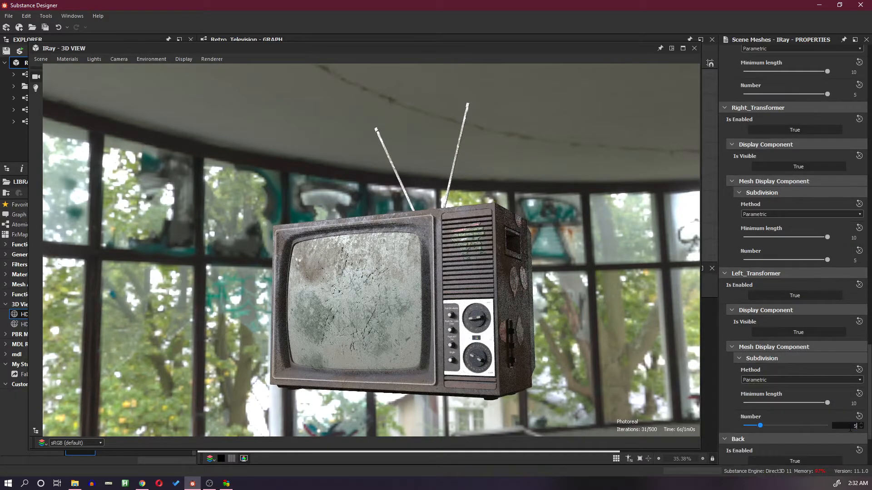
pyautogui.press('Return')
# Set the Back mesh's subdivision method to Parametric with a number of 5.
pyautogui.scroll(-2, 834, 415)
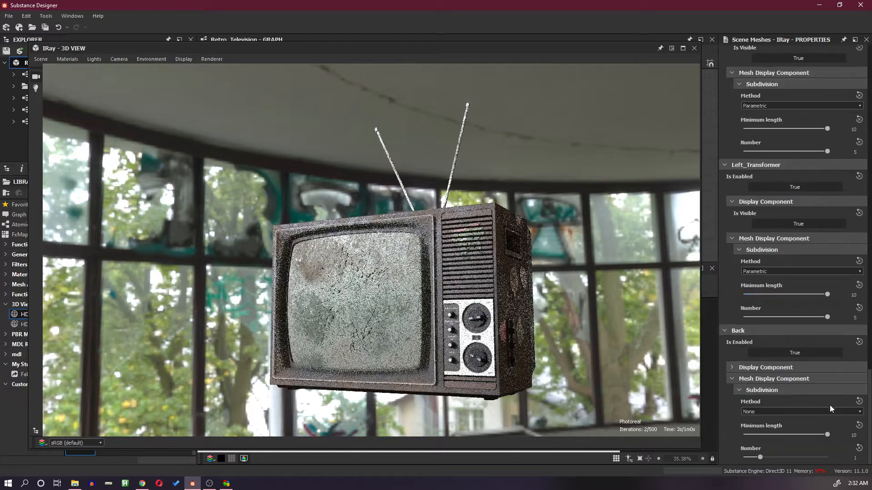
pyautogui.click(830, 411)
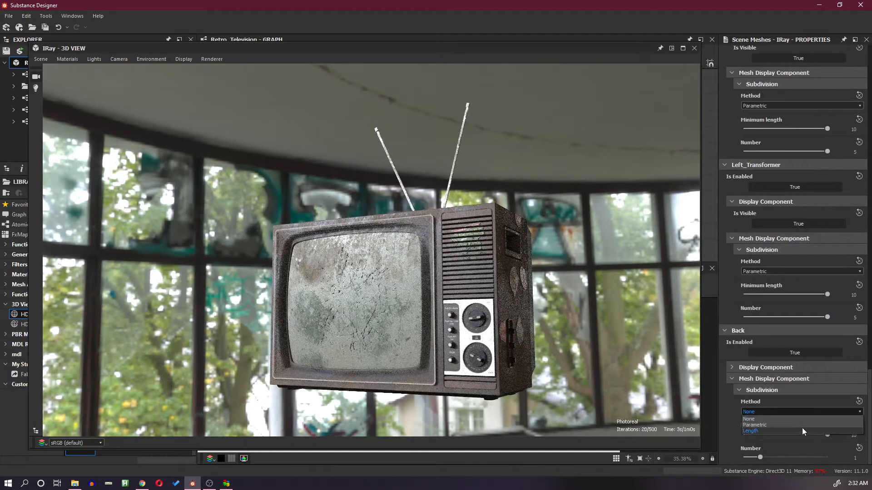
pyautogui.click(802, 426)
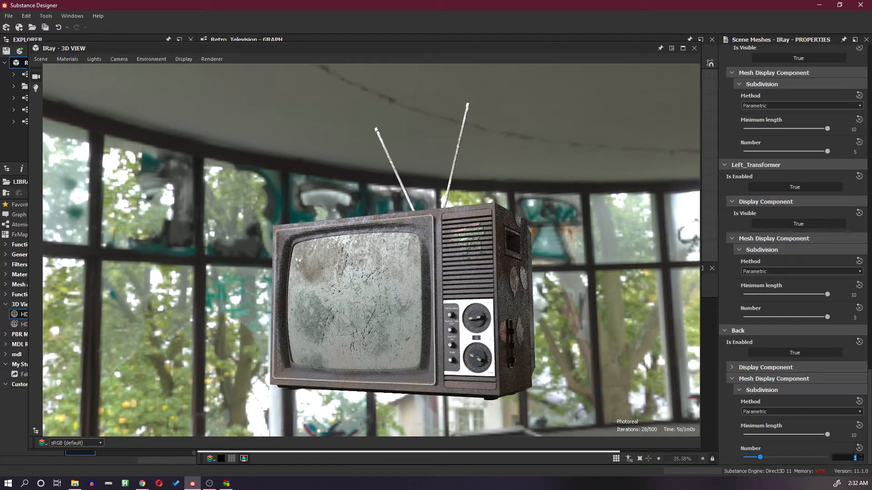
pyautogui.write('5')
pyautogui.press('Return')
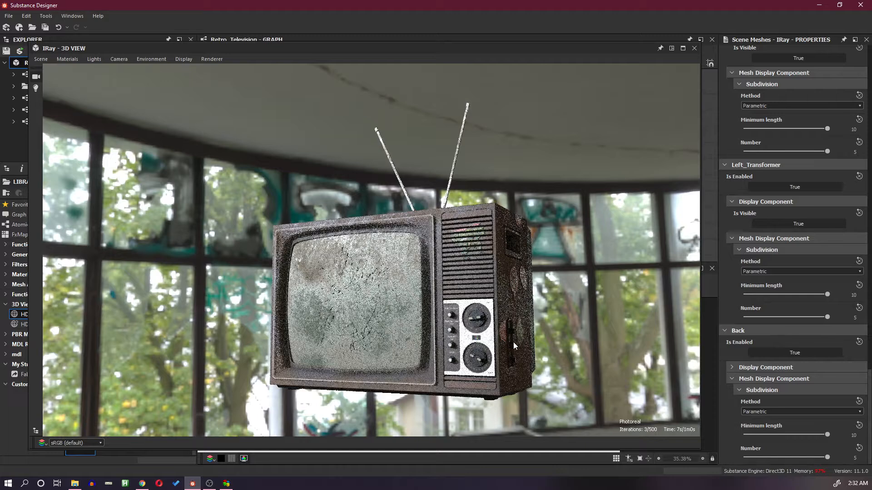
# Examine the environment's dome settings and the default camera's component and post-effects settings.
pyautogui.click(152, 60)
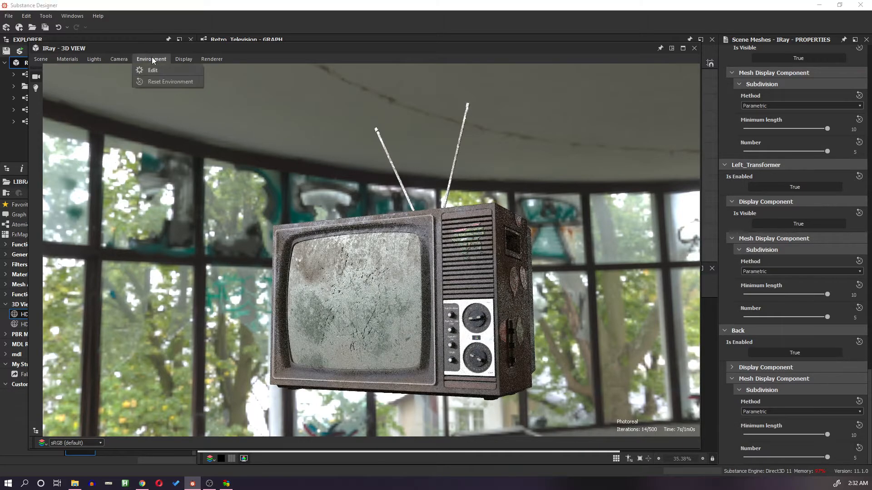
pyautogui.click(152, 71)
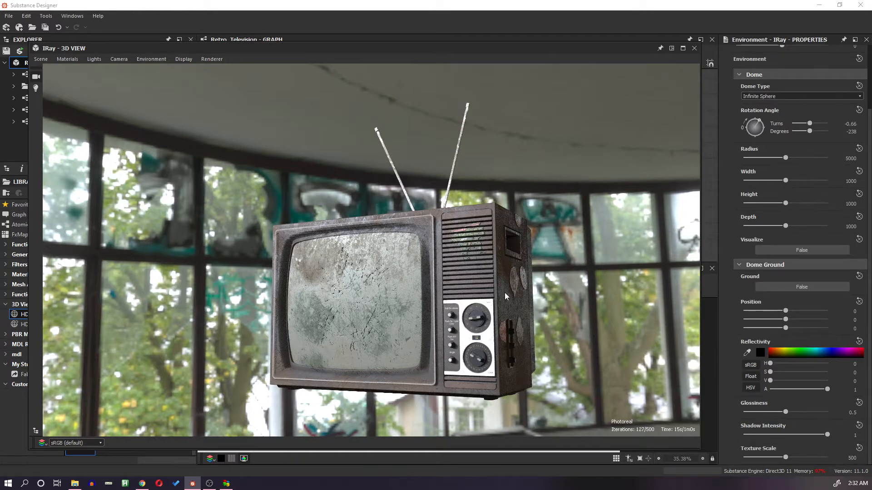
pyautogui.click(119, 59)
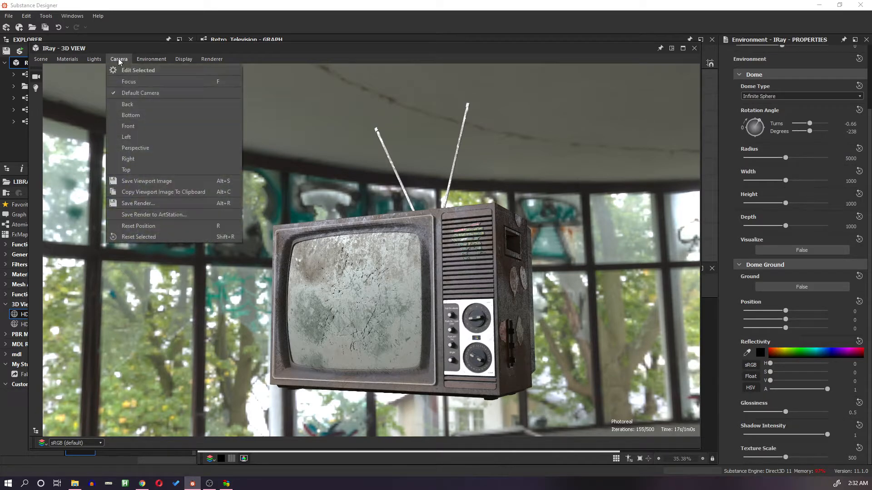
pyautogui.click(130, 73)
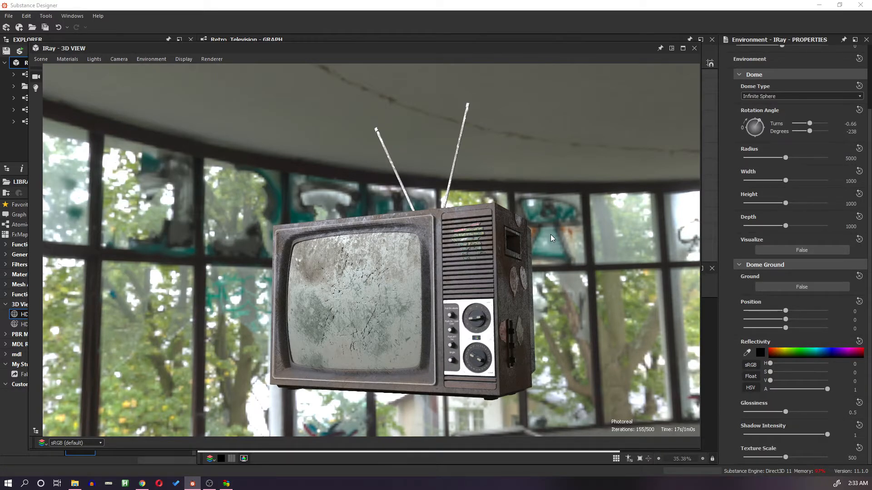
pyautogui.scroll(3, 824, 164)
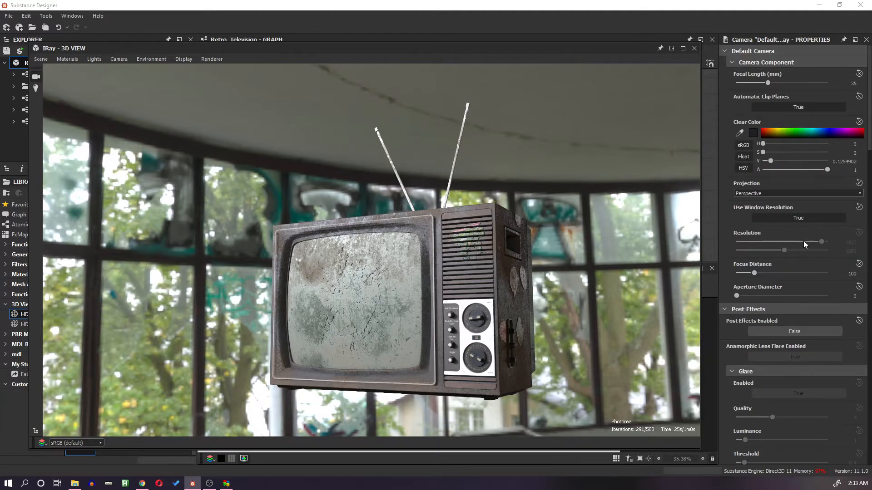
pyautogui.scroll(-3, 753, 223)
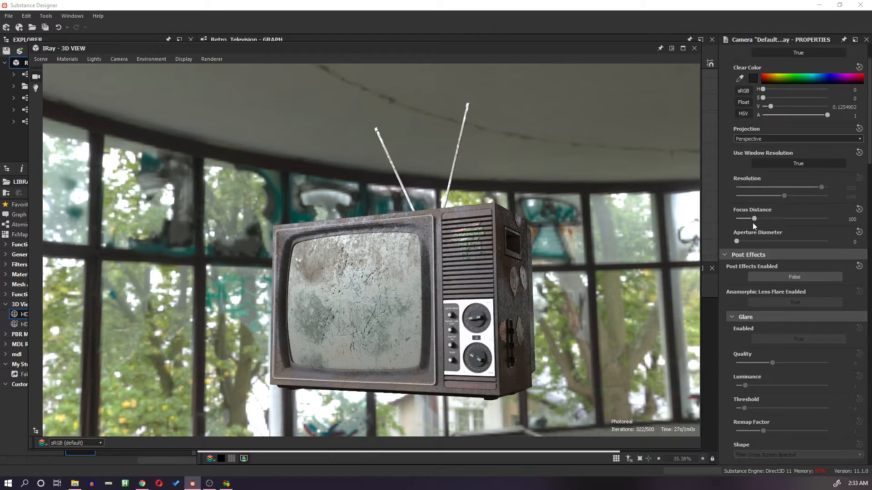
pyautogui.scroll(-9, 754, 224)
pyautogui.scroll(12, 761, 223)
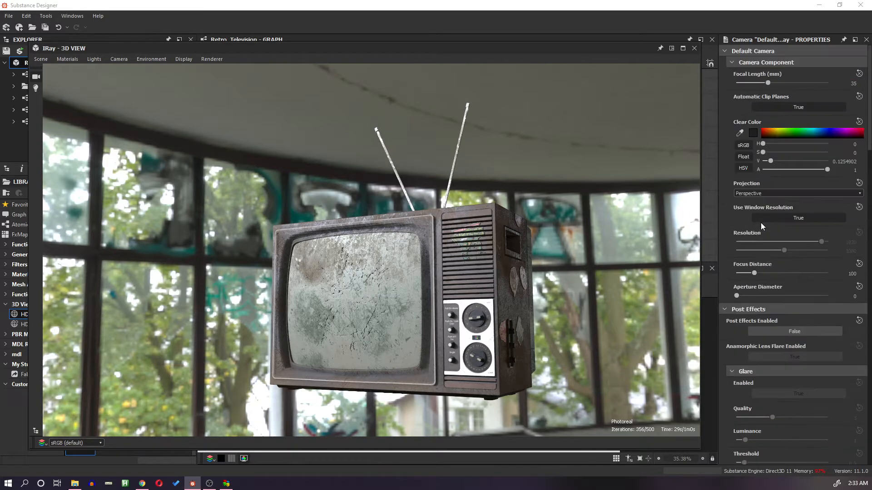
# Enable the dome ground in the environment properties.
pyautogui.click(153, 59)
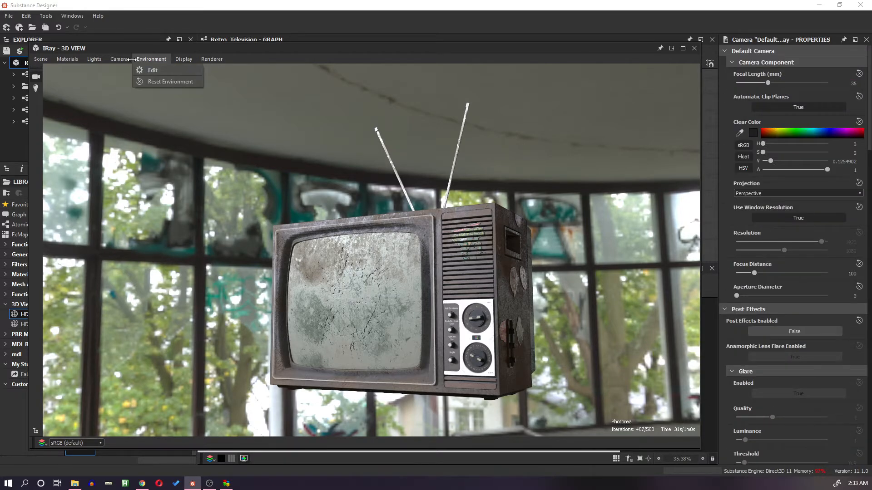
pyautogui.moveTo(124, 60)
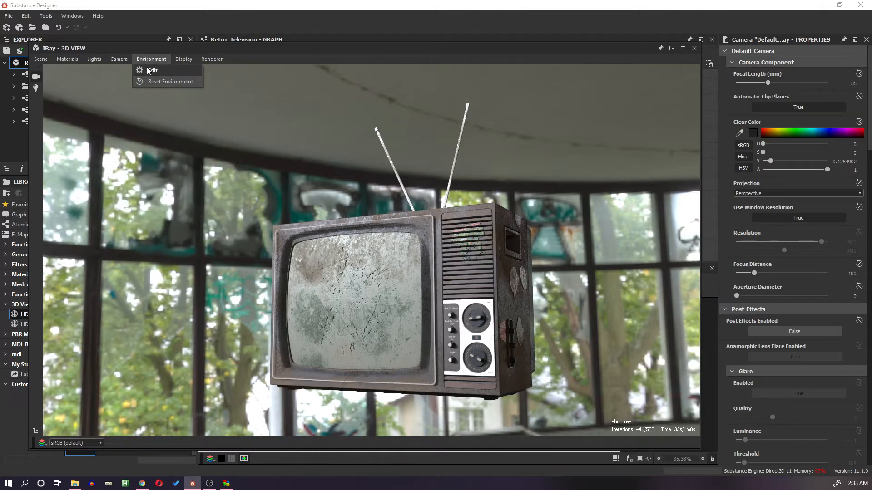
pyautogui.click(148, 70)
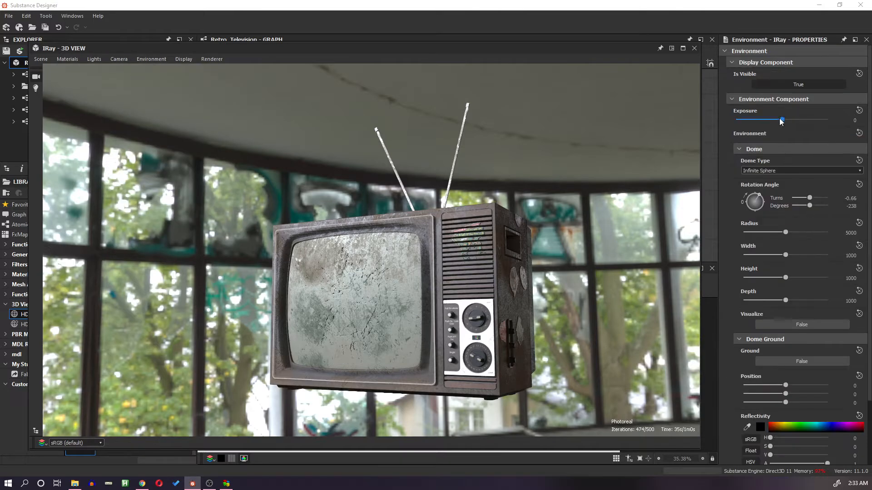
pyautogui.click(780, 170)
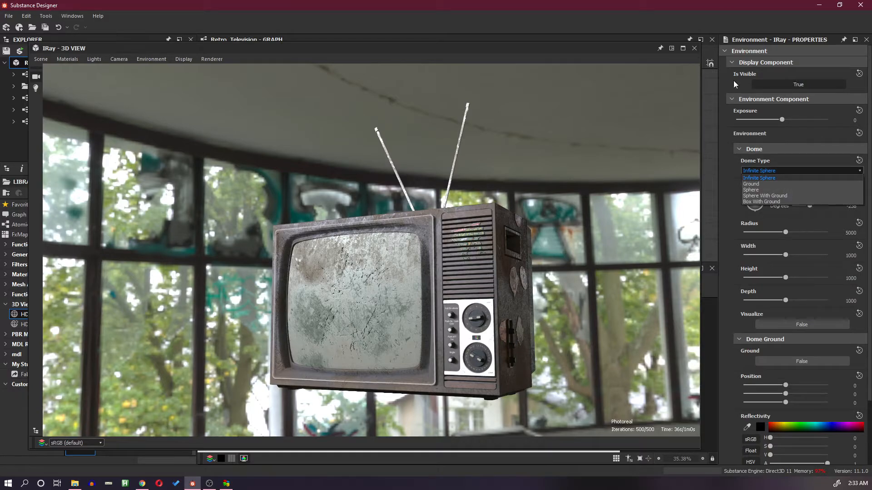
pyautogui.click(802, 363)
pyautogui.click(802, 363)
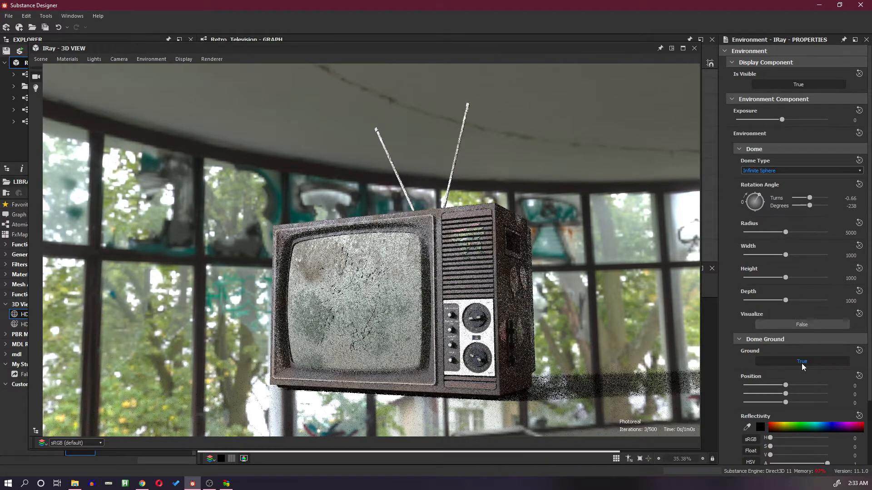
# Set the environment's dome type to Sphere With Ground and rotate the environment to about -599 degrees.
pyautogui.click(771, 171)
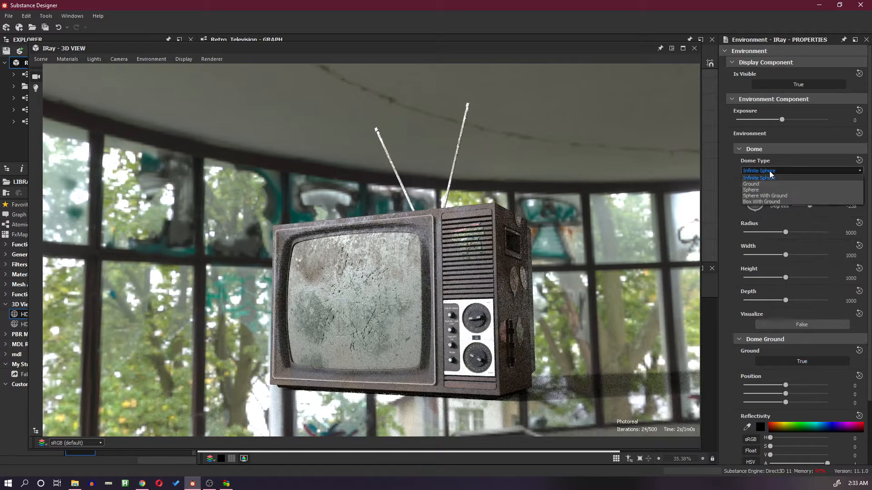
pyautogui.click(772, 196)
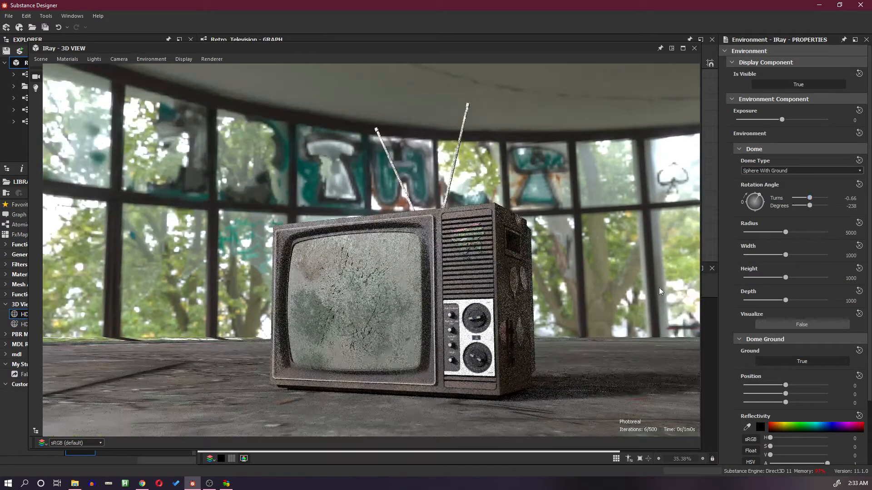
pyautogui.moveTo(568, 341); pyautogui.dragTo(567, 318)
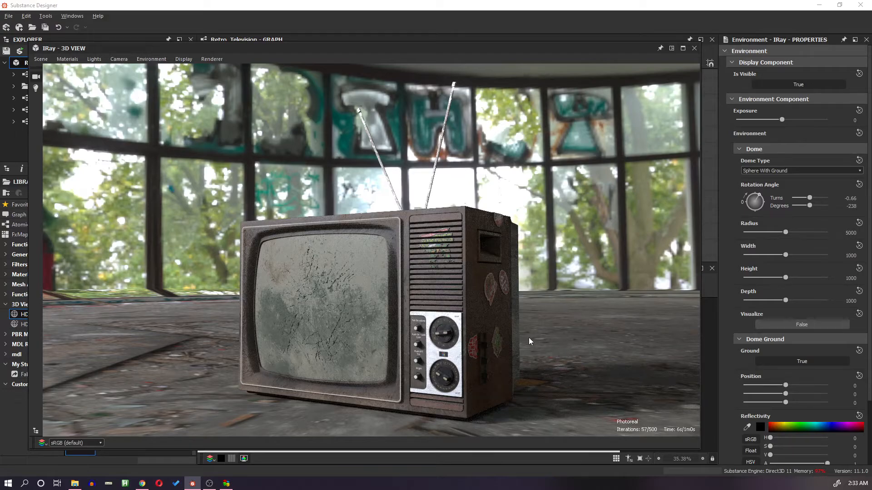
pyautogui.keyDown('ctrl'); pyautogui.keyDown('shift'); pyautogui.moveTo(528, 336); pyautogui.dragTo(692, 313, button='right'); pyautogui.keyUp('shift'); pyautogui.keyUp('ctrl')
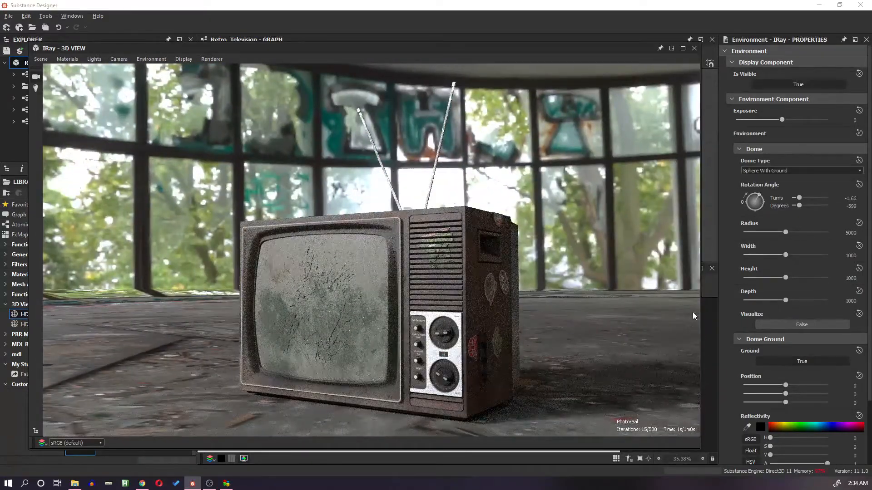
pyautogui.moveTo(574, 339)
pyautogui.mouseDown()
pyautogui.moveTo(572, 332)
pyautogui.moveTo(577, 337)
pyautogui.mouseUp()
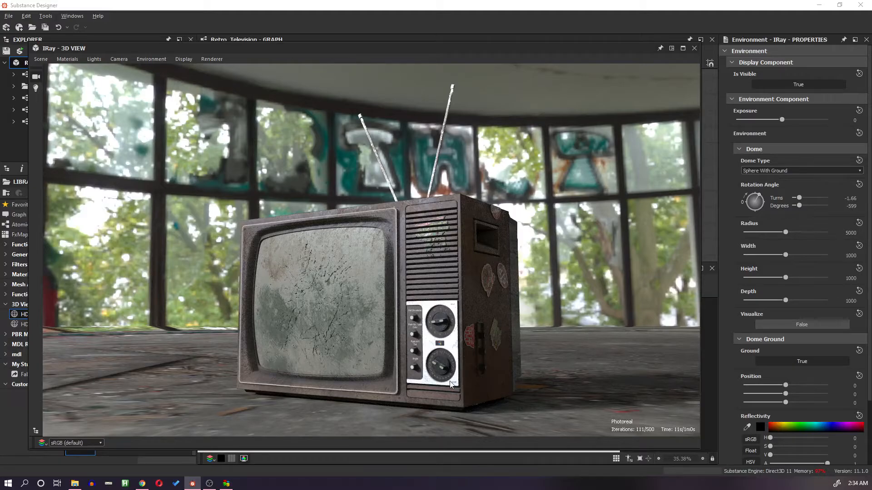
# Examine the rendered television's front, sides, back and top stickers up close against the environment ground.
pyautogui.scroll(5, 450, 324)
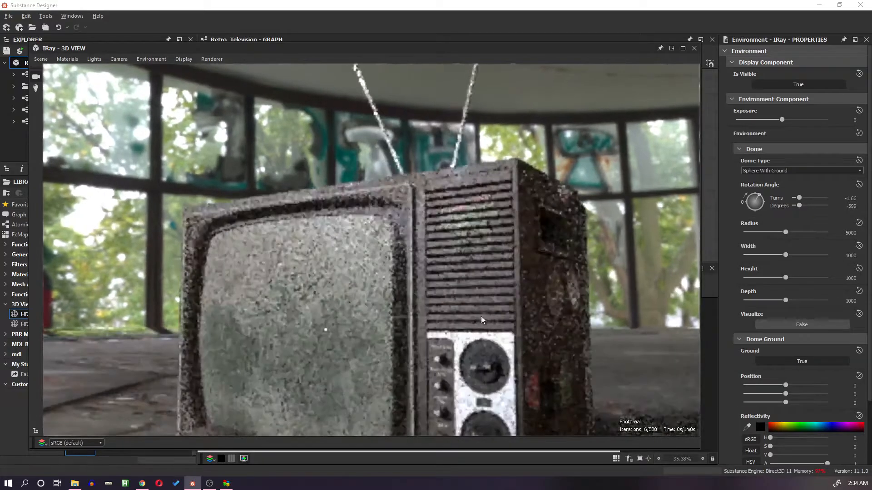
pyautogui.moveTo(477, 318)
pyautogui.mouseDown(button='middle')
pyautogui.moveTo(476, 296)
pyautogui.moveTo(475, 308)
pyautogui.mouseUp(button='middle')
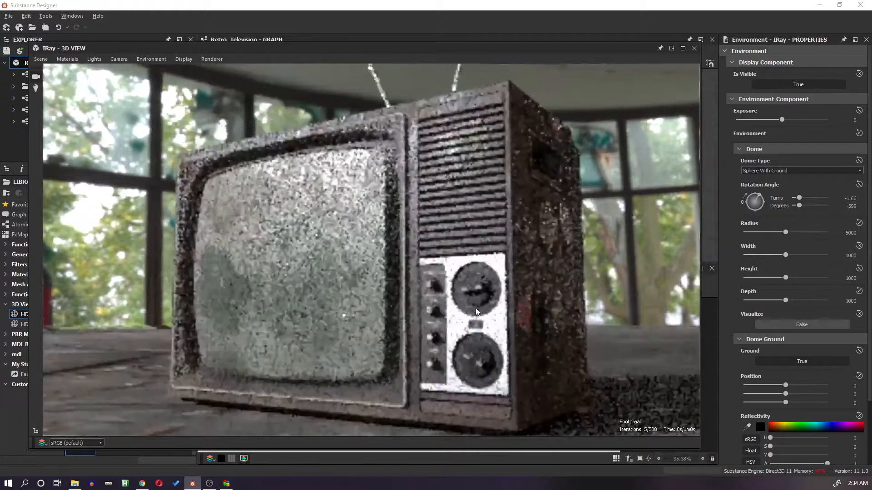
pyautogui.moveTo(551, 324); pyautogui.dragTo(549, 324)
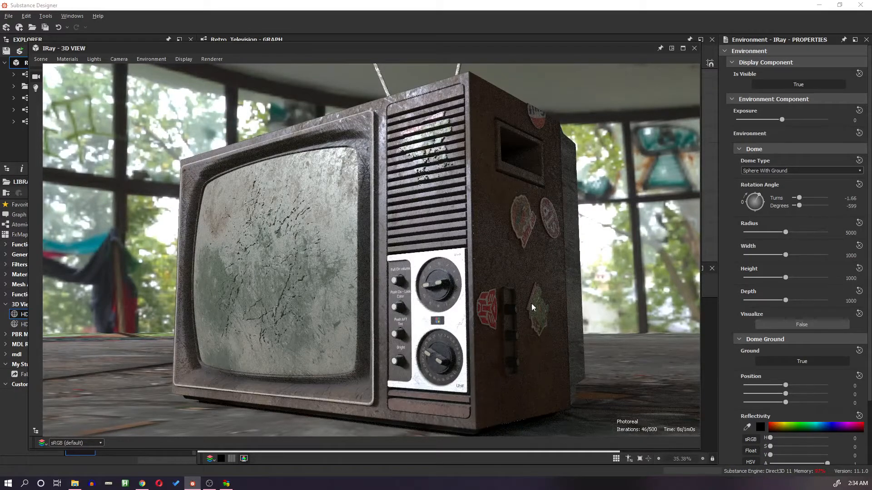
pyautogui.scroll(-1, 521, 307)
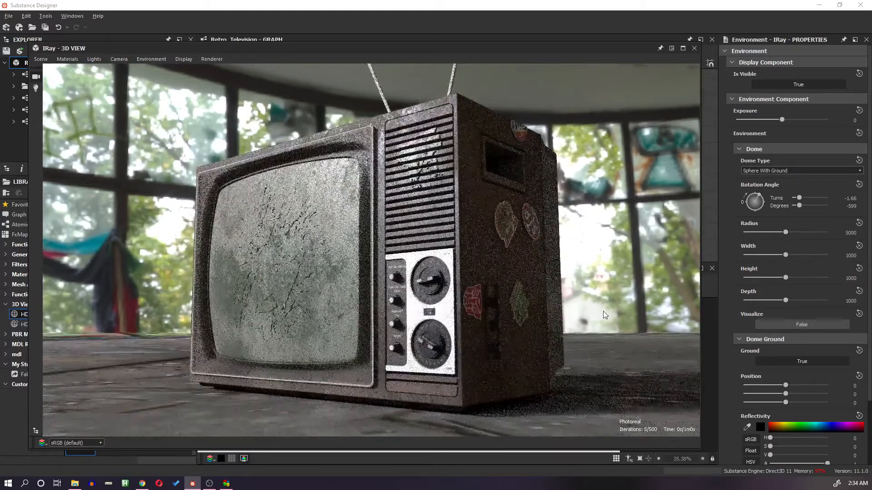
pyautogui.moveTo(603, 311); pyautogui.dragTo(477, 316)
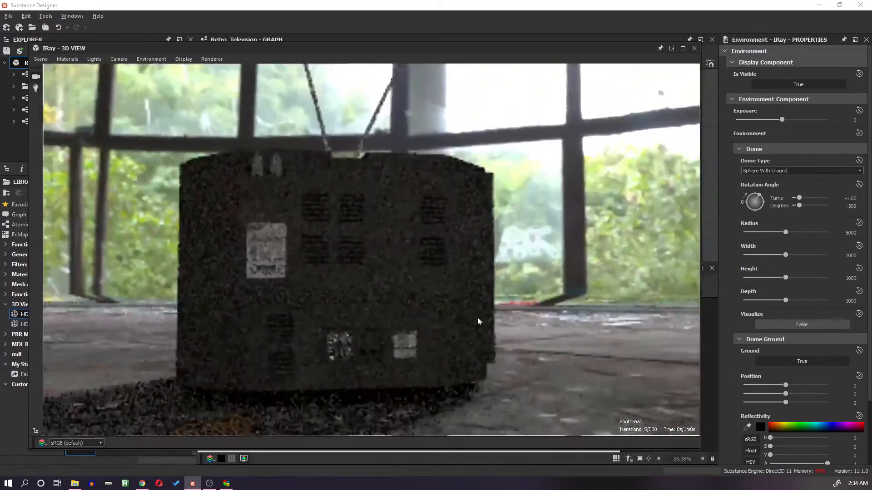
pyautogui.moveTo(328, 339); pyautogui.dragTo(336, 349)
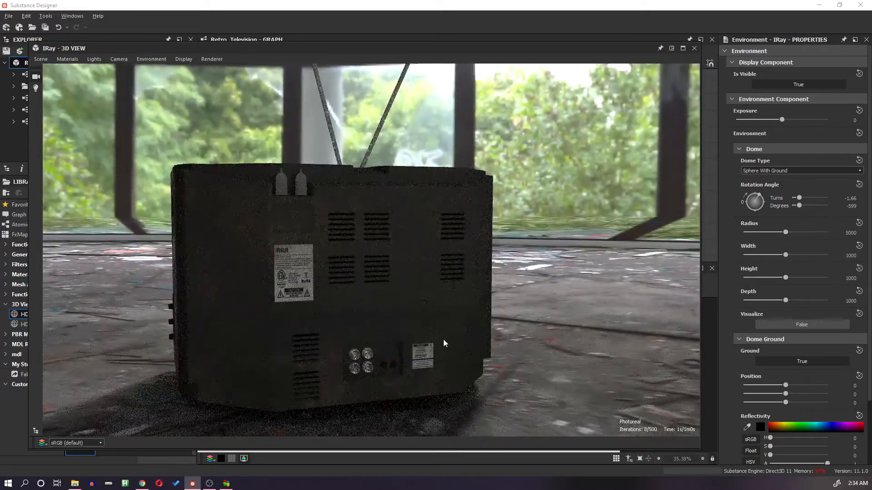
pyautogui.moveTo(478, 308); pyautogui.dragTo(369, 331)
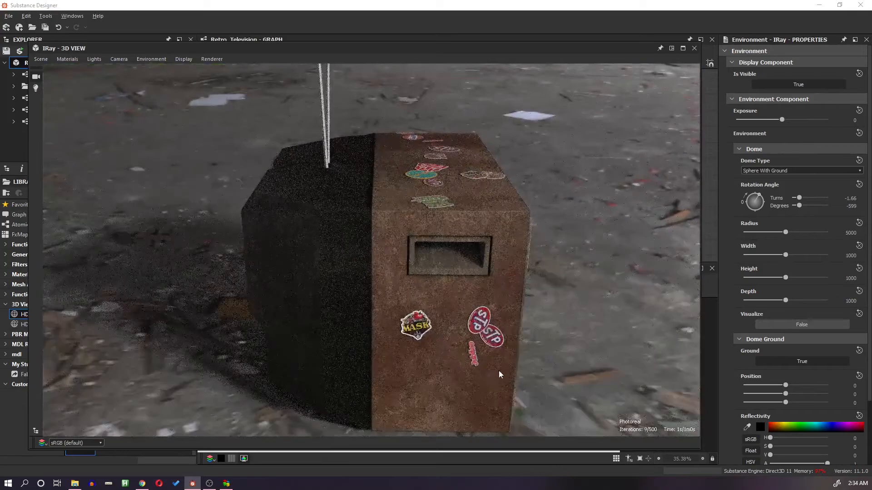
pyautogui.moveTo(491, 349); pyautogui.dragTo(400, 333)
pyautogui.moveTo(535, 307); pyautogui.dragTo(397, 283)
pyautogui.moveTo(396, 283); pyautogui.dragTo(463, 339, button='right')
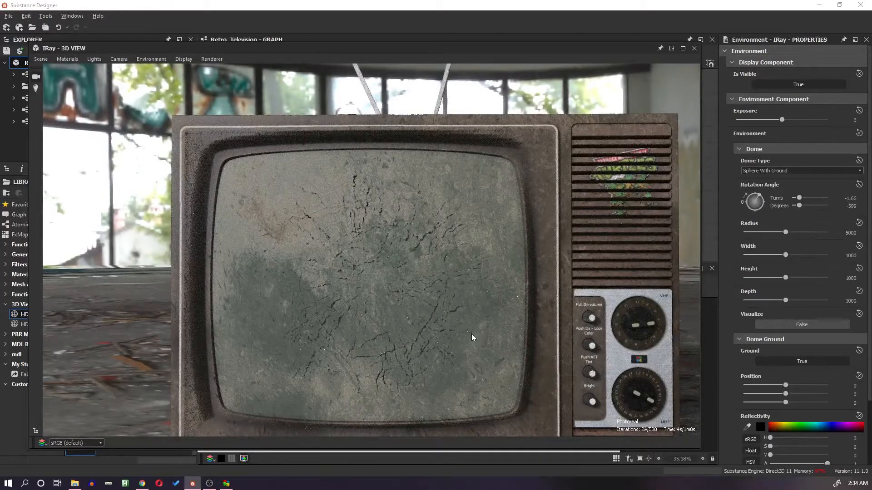
pyautogui.scroll(-4, 471, 334)
pyautogui.moveTo(481, 333); pyautogui.dragTo(456, 332)
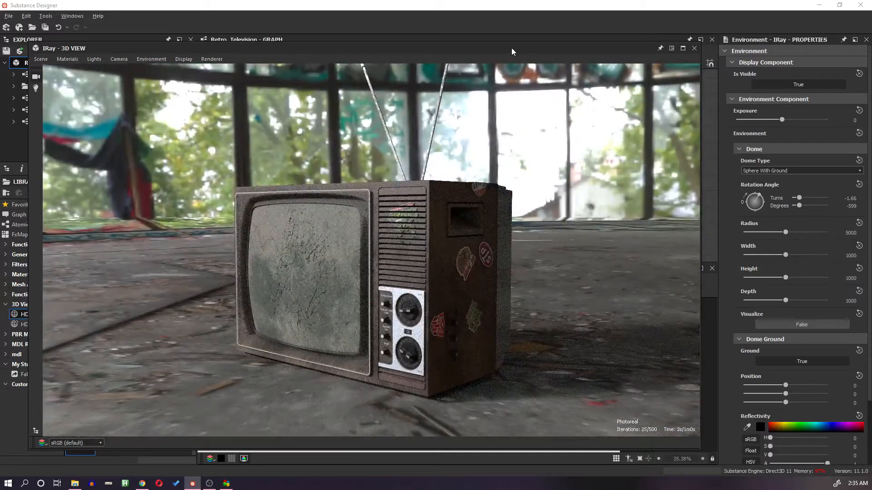
# Move the Iray view off the graph and connect the last Edgewear Blend node's output directly to the Base Color output.
pyautogui.moveTo(512, 48); pyautogui.dragTo(871, 45)
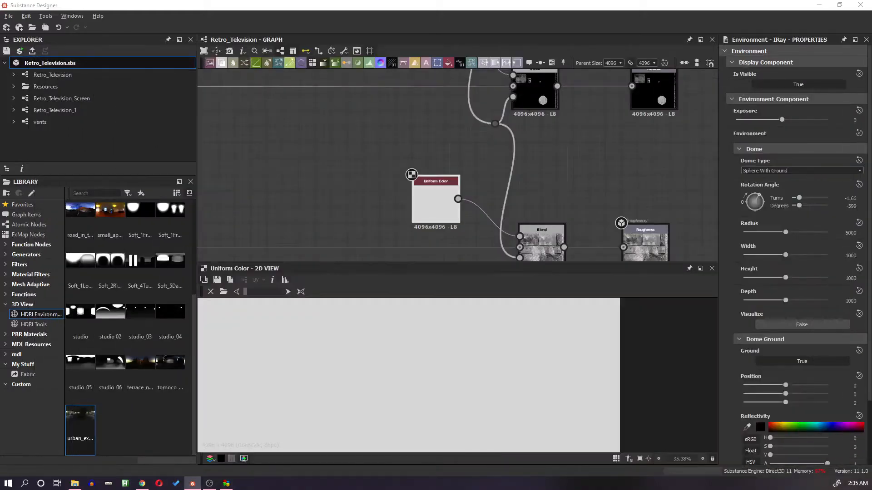
pyautogui.scroll(-7, 637, 135)
pyautogui.moveTo(642, 130); pyautogui.dragTo(551, 200, button='middle')
pyautogui.scroll(2, 575, 181)
pyautogui.scroll(-3, 576, 184)
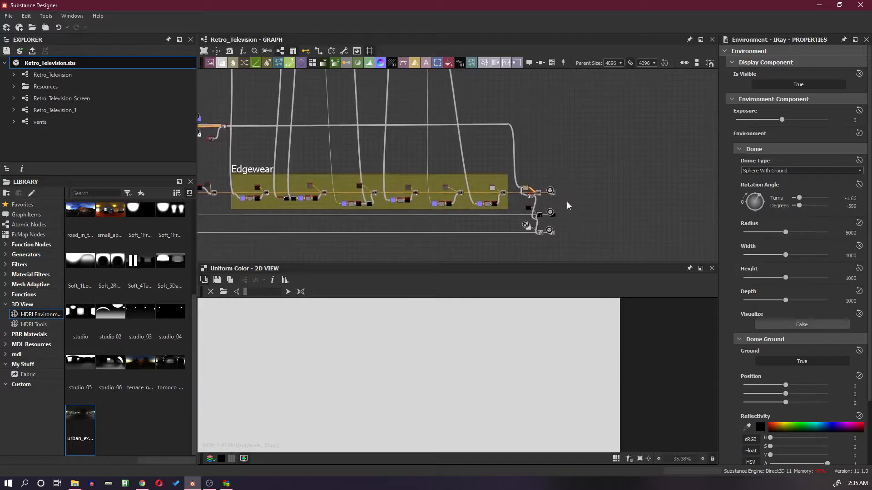
pyautogui.scroll(3, 557, 203)
pyautogui.scroll(2, 557, 204)
pyautogui.click(532, 159)
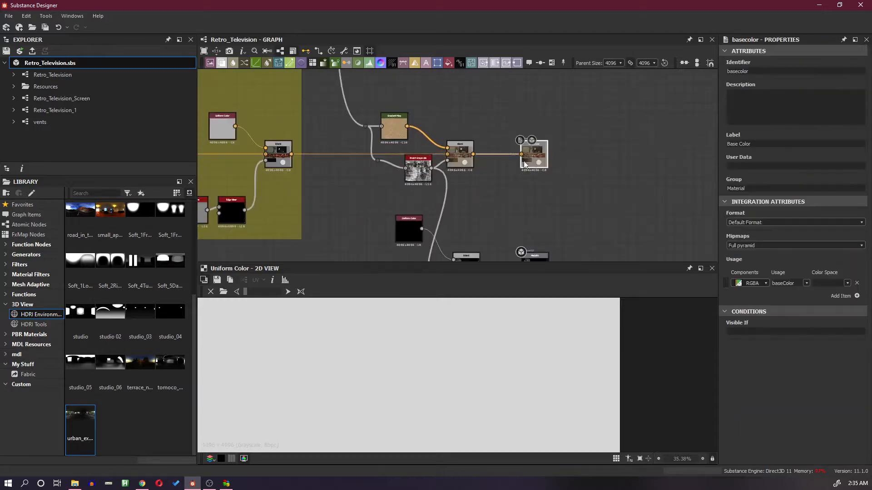
pyautogui.scroll(1, 404, 153)
pyautogui.scroll(1, 404, 153)
pyautogui.moveTo(488, 166); pyautogui.dragTo(565, 168, button='middle')
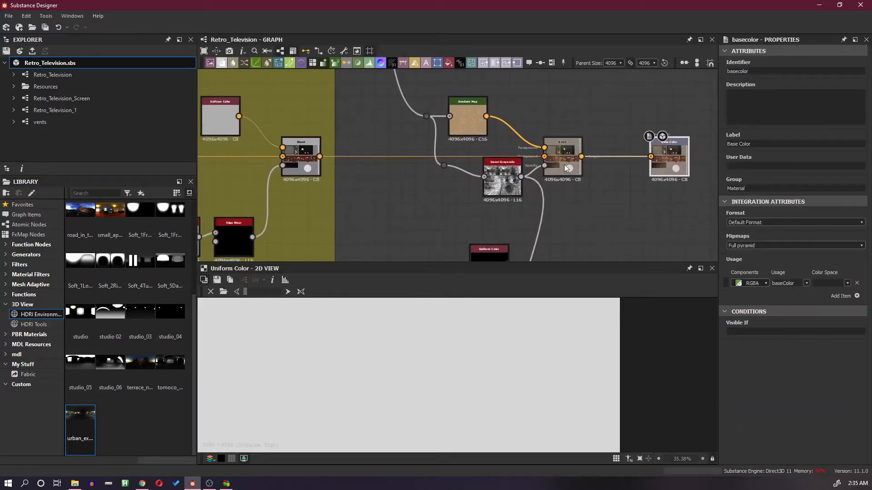
pyautogui.click(562, 167)
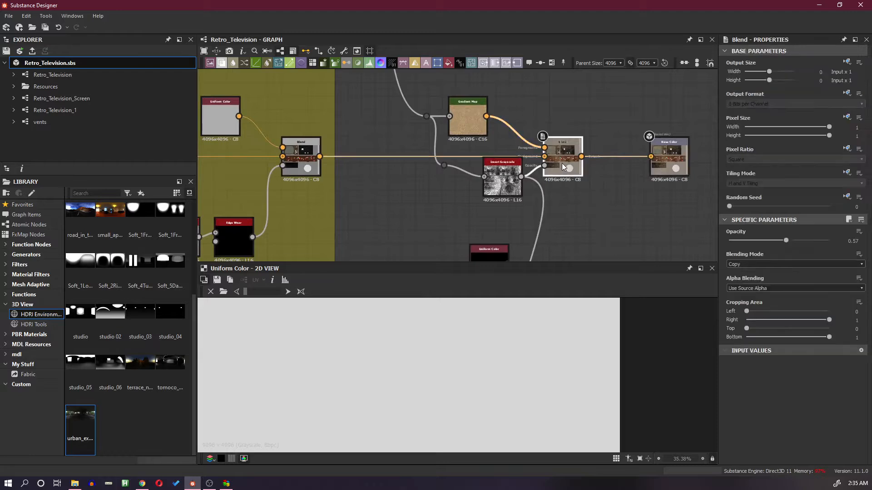
pyautogui.moveTo(320, 157); pyautogui.dragTo(651, 157)
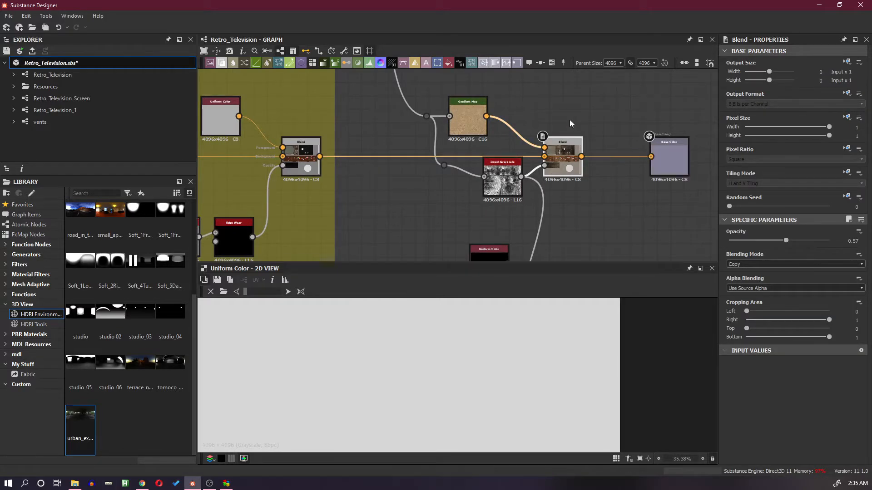
# Move the bypassed Blend, Gradient Map and Invert Grayscale nodes clear of the direct link and remove the Edgewear link into that Blend.
pyautogui.moveTo(563, 148); pyautogui.dragTo(570, 120)
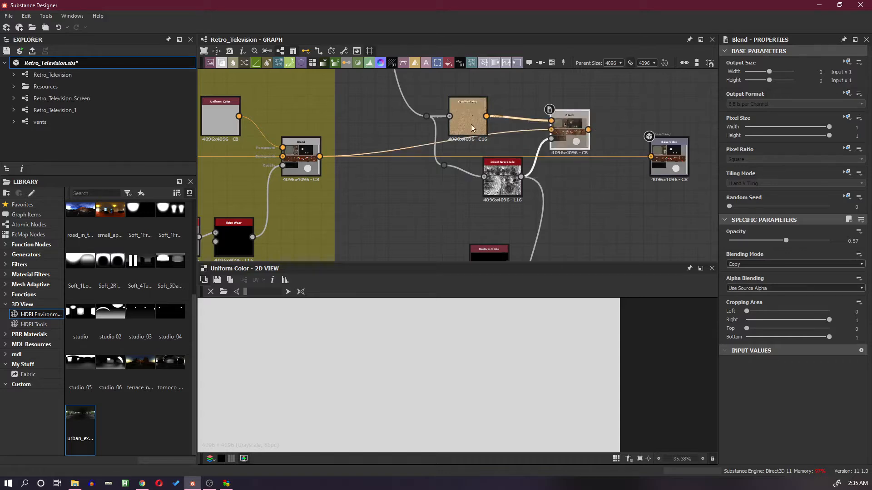
pyautogui.moveTo(471, 127); pyautogui.dragTo(473, 113)
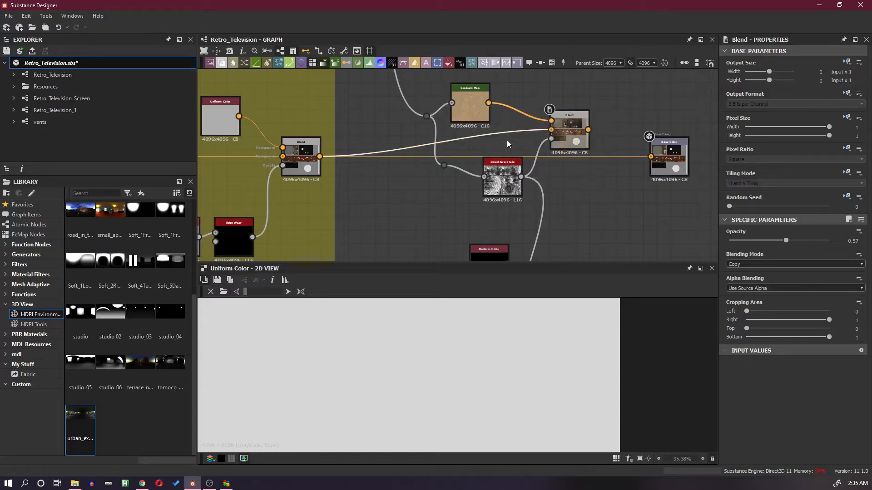
pyautogui.press('Delete')
pyautogui.moveTo(510, 181); pyautogui.dragTo(501, 188)
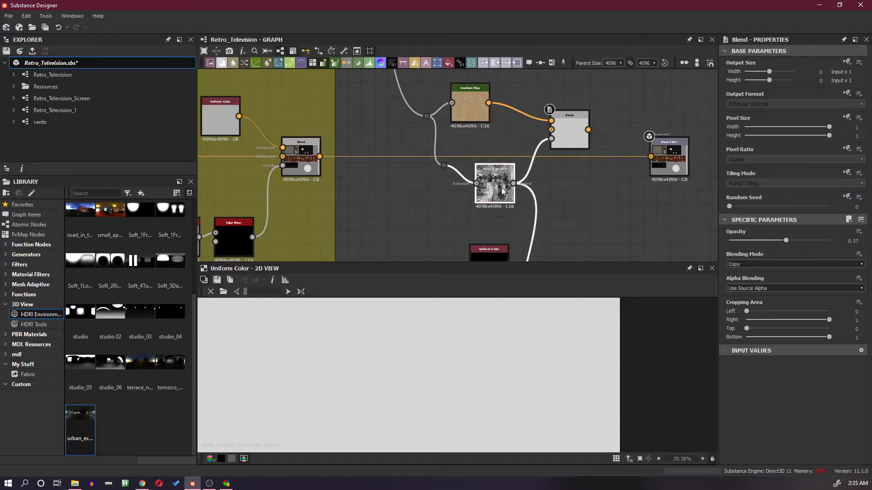
# Add a dot on the metallic link, route it directly to the Metallic output and disconnect it from the bypassed Blend.
pyautogui.scroll(-3, 543, 191)
pyautogui.moveTo(582, 206); pyautogui.dragTo(564, 113, button='middle')
pyautogui.scroll(-1, 571, 153)
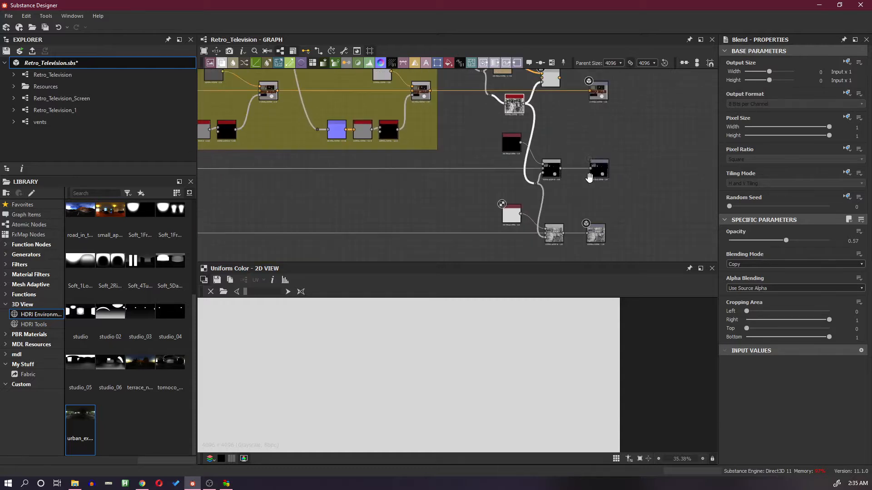
pyautogui.scroll(3, 589, 177)
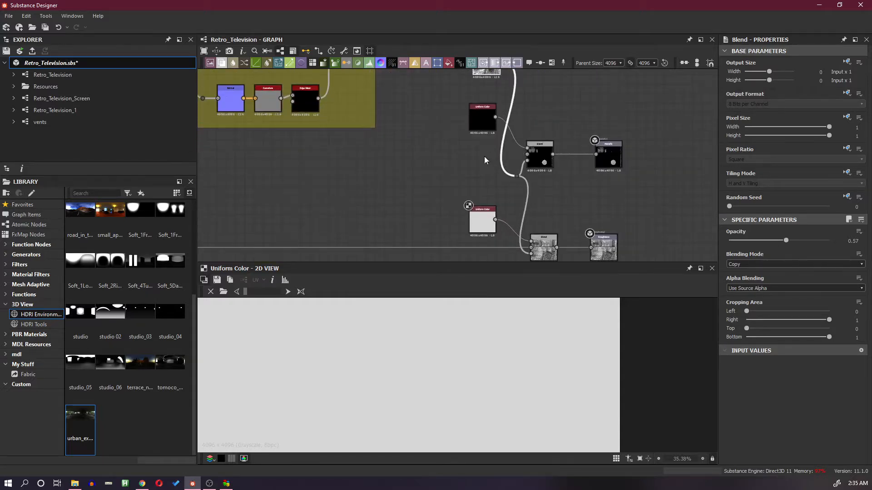
pyautogui.scroll(-4, 442, 151)
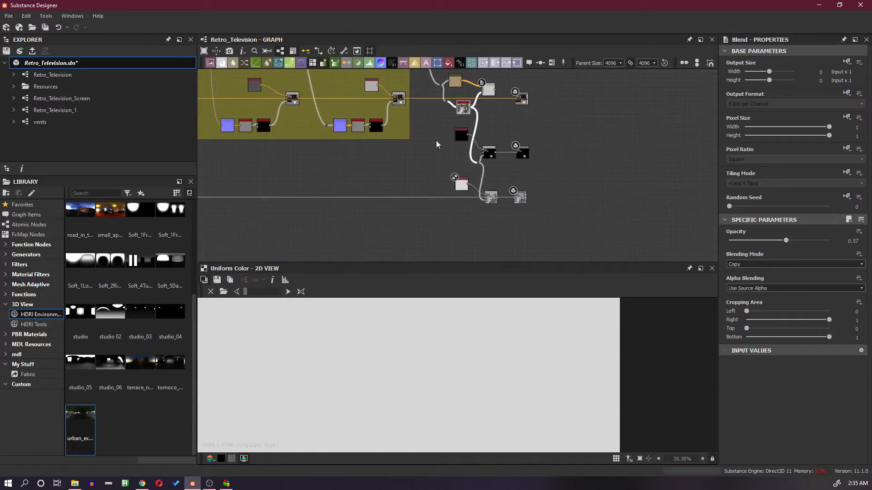
pyautogui.moveTo(437, 141); pyautogui.dragTo(443, 160)
pyautogui.click(441, 156)
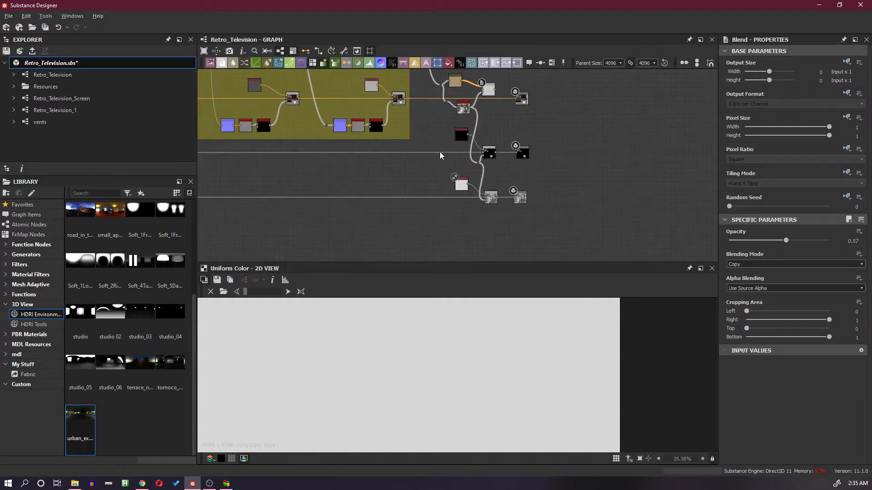
pyautogui.doubleClick(439, 152)
pyautogui.scroll(2, 447, 153)
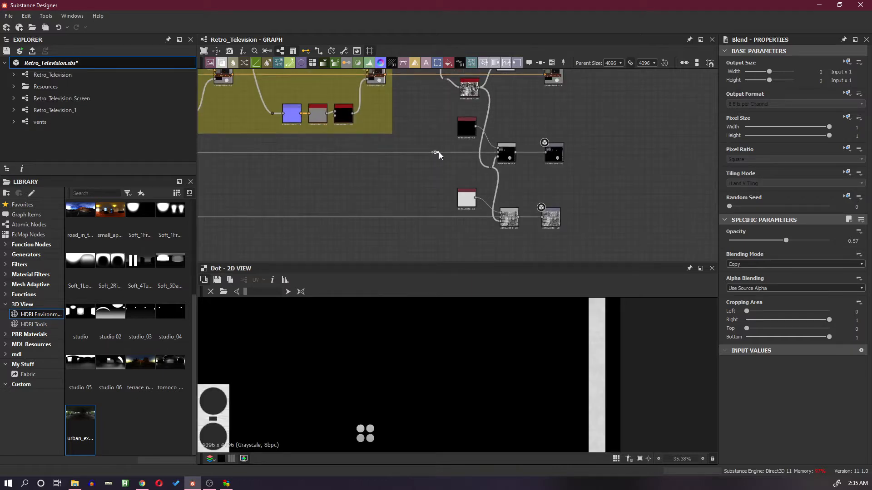
pyautogui.moveTo(510, 159); pyautogui.dragTo(510, 135)
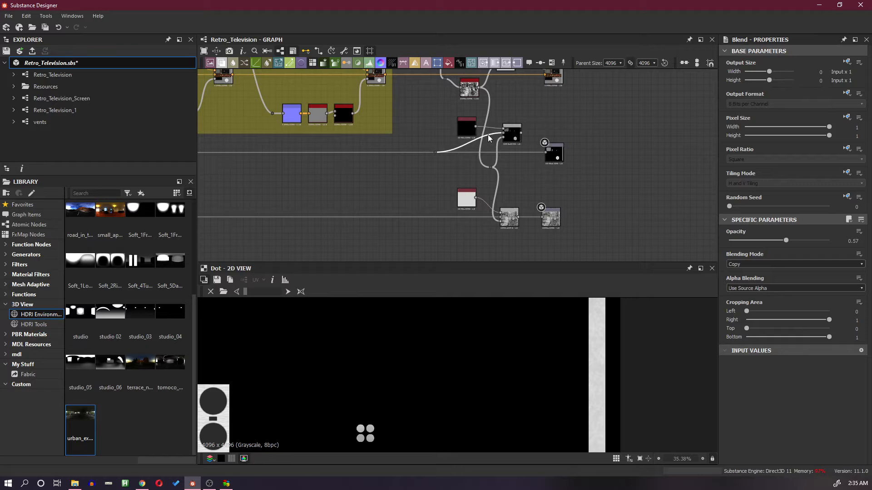
pyautogui.moveTo(488, 134); pyautogui.dragTo(487, 134)
# Add a dot on the roughness link, route it directly to the Roughness output and disconnect it from the bypassed Blend.
pyautogui.scroll(1, 532, 182)
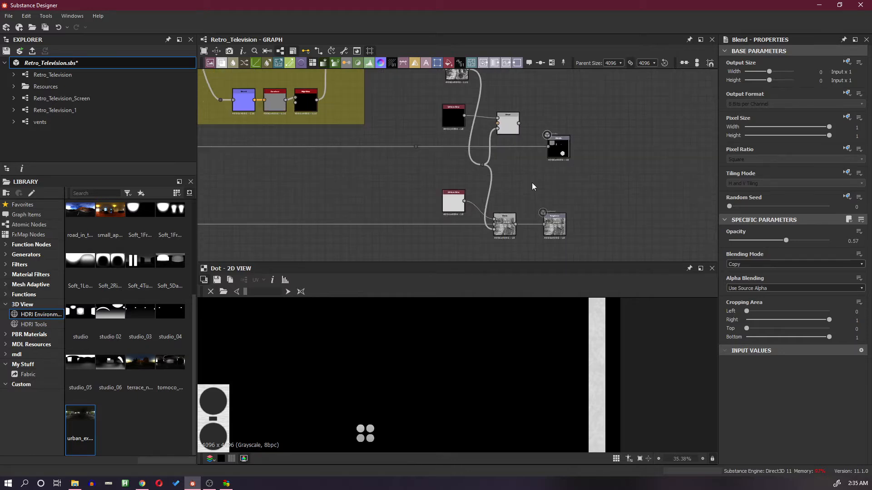
pyautogui.doubleClick(418, 224)
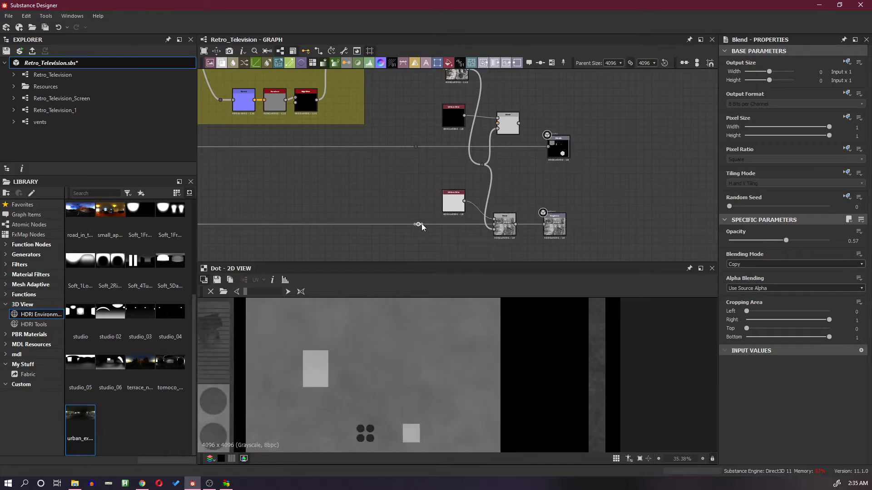
pyautogui.moveTo(504, 222); pyautogui.dragTo(444, 197)
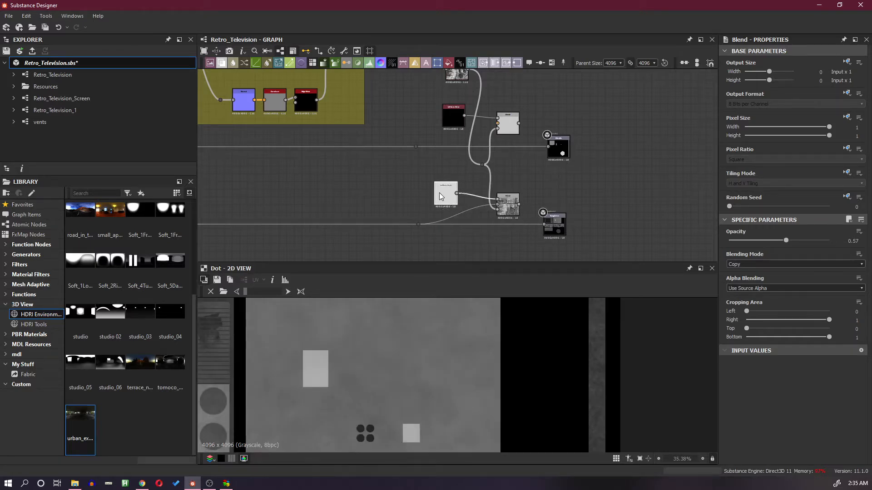
pyautogui.click(470, 209)
pyautogui.press('Delete')
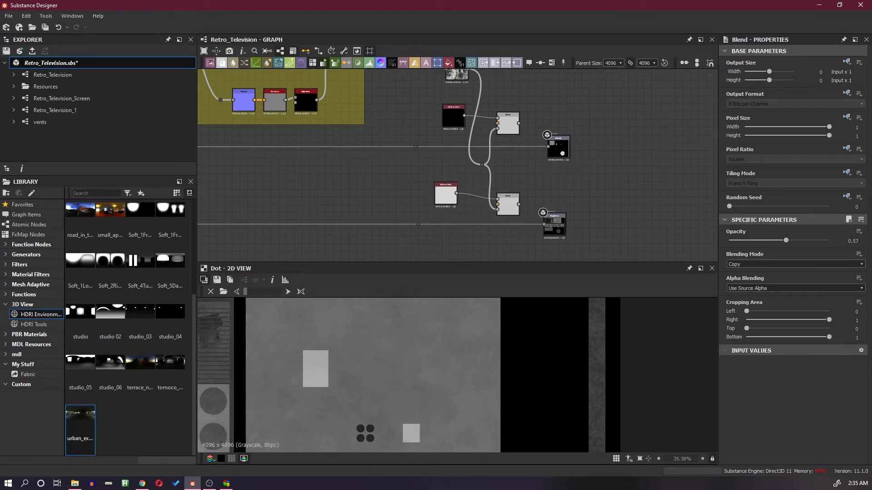
# Bring the Iray view back over the graph and examine the television's front and cracked screen up close.
pyautogui.moveTo(871, 45); pyautogui.dragTo(423, 29)
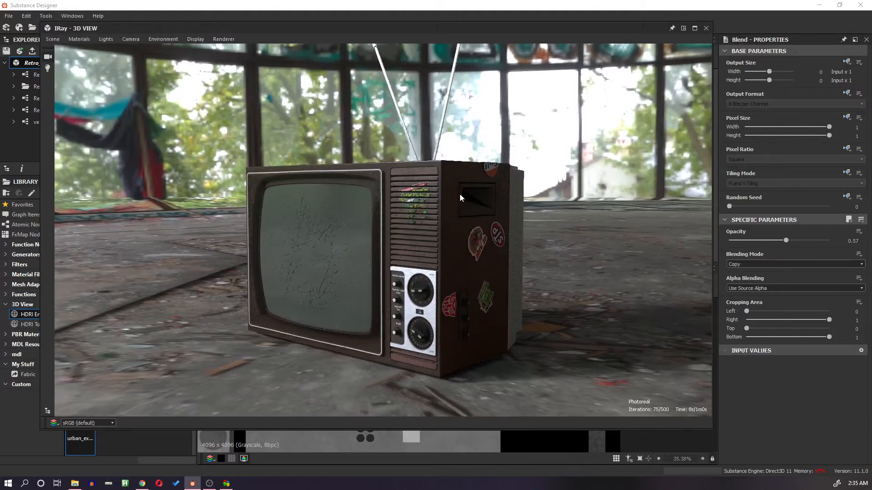
pyautogui.keyDown('alt'); pyautogui.moveTo(459, 194); pyautogui.dragTo(475, 266); pyautogui.keyUp('alt')
pyautogui.scroll(1, 420, 272)
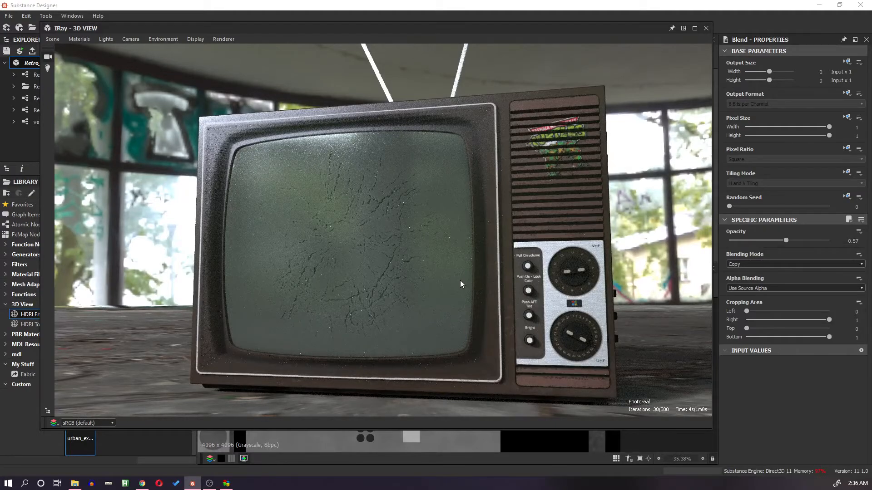
# Examine the stickers and wood finish on the television's right side, top and left side.
pyautogui.keyDown('alt'); pyautogui.moveTo(460, 280); pyautogui.dragTo(529, 312); pyautogui.keyUp('alt')
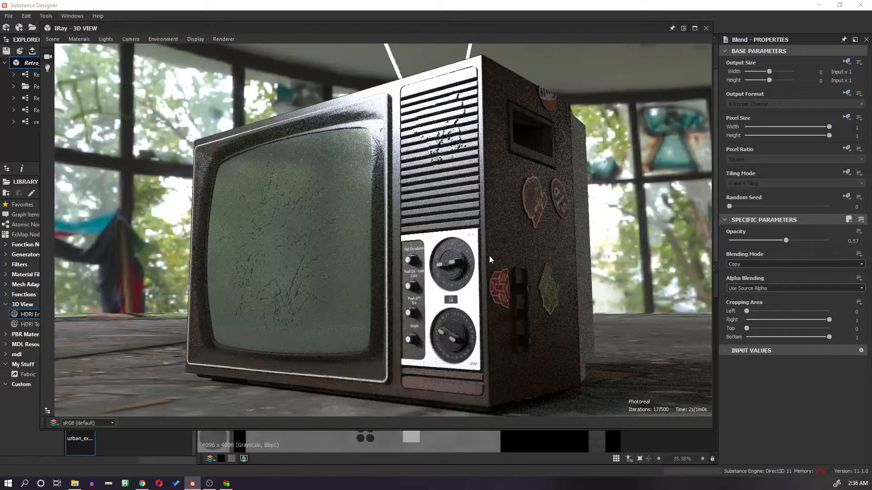
pyautogui.scroll(-2, 490, 255)
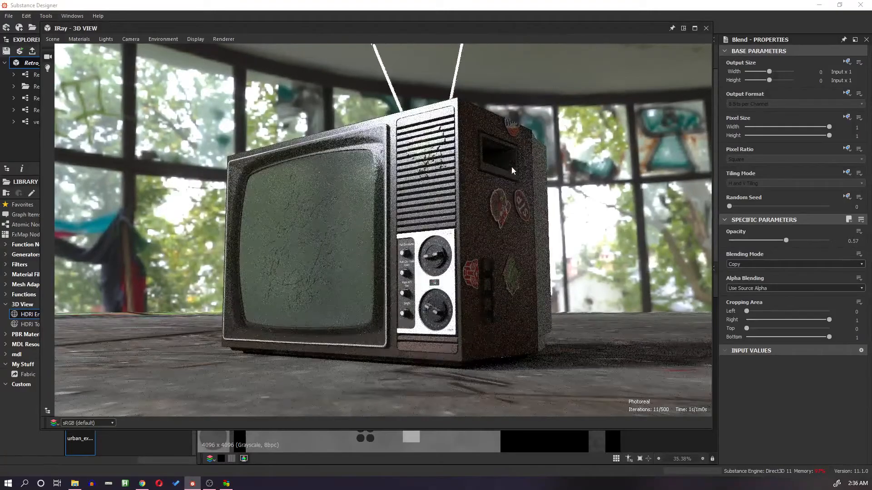
pyautogui.keyDown('alt'); pyautogui.moveTo(511, 167); pyautogui.dragTo(507, 217); pyautogui.keyUp('alt')
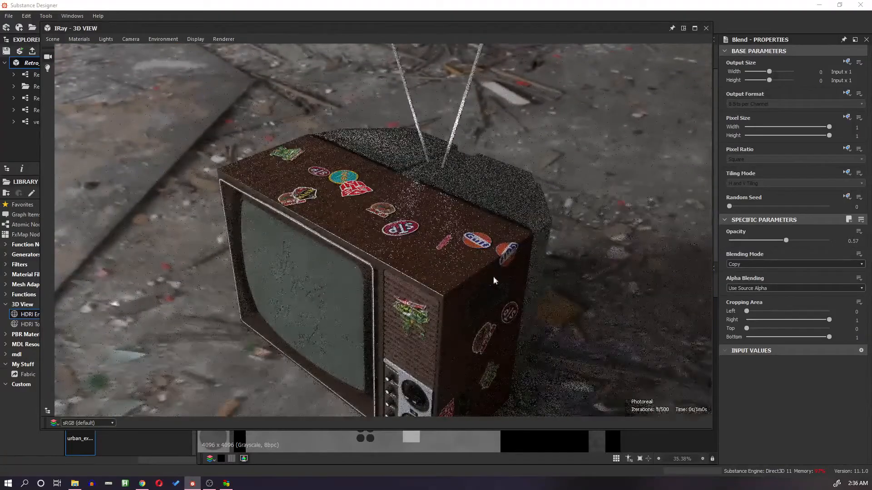
pyautogui.keyDown('alt'); pyautogui.moveTo(331, 300); pyautogui.dragTo(451, 300); pyautogui.keyUp('alt')
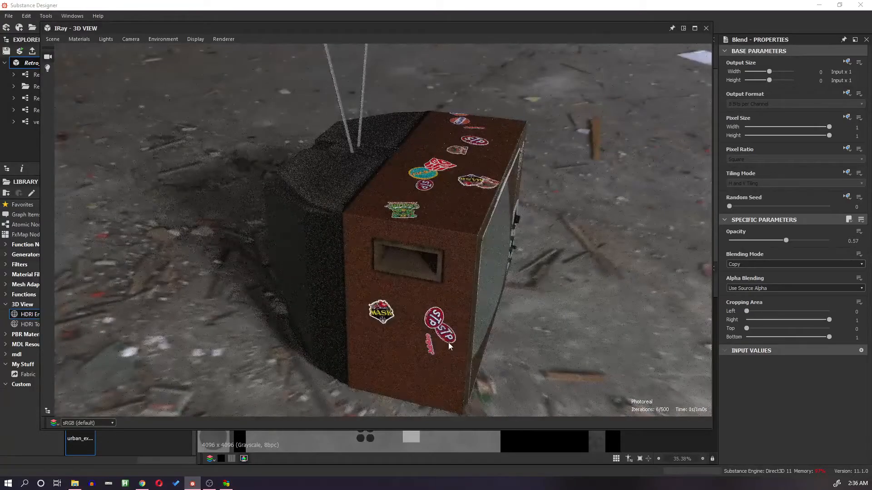
pyautogui.keyDown('alt'); pyautogui.moveTo(410, 329); pyautogui.dragTo(371, 296); pyautogui.keyUp('alt')
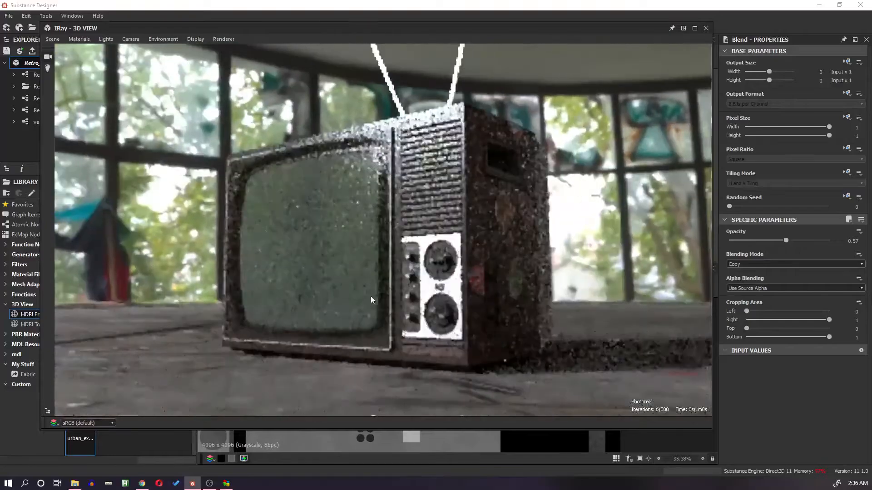
# Examine the television's control panel and cracked screen up close from a low three-quarter angle.
pyautogui.moveTo(407, 297); pyautogui.dragTo(396, 296, button='middle')
pyautogui.scroll(3, 396, 296)
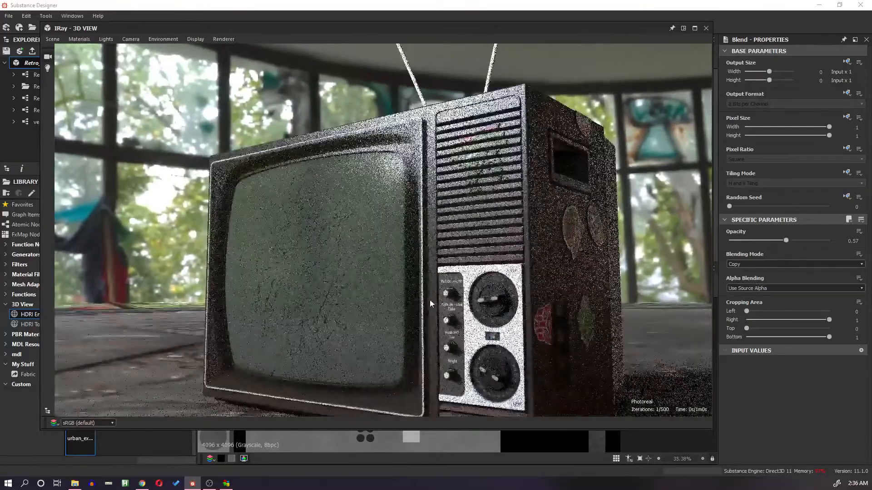
pyautogui.moveTo(478, 323); pyautogui.dragTo(480, 305)
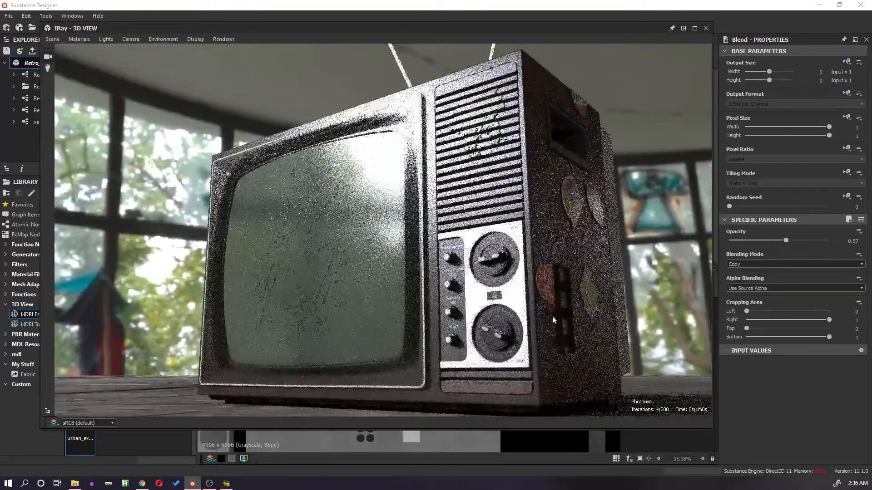
pyautogui.moveTo(553, 319); pyautogui.dragTo(534, 315, button='middle')
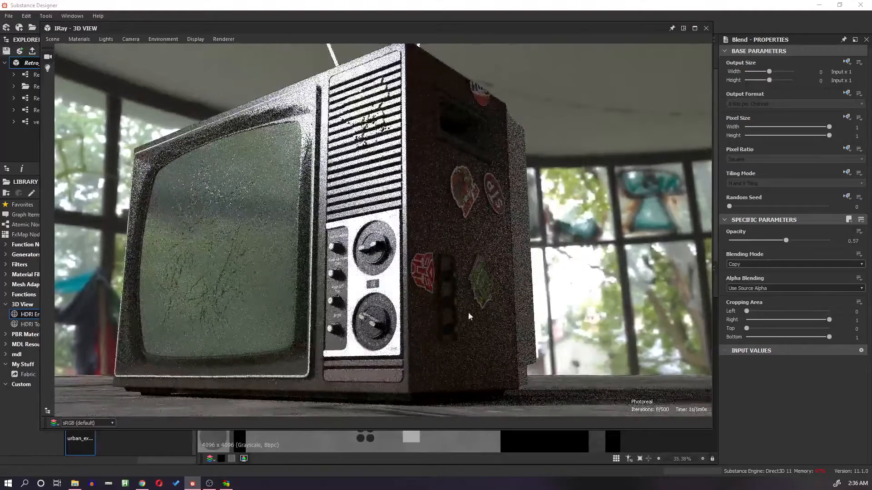
pyautogui.moveTo(467, 313); pyautogui.dragTo(494, 317, button='middle')
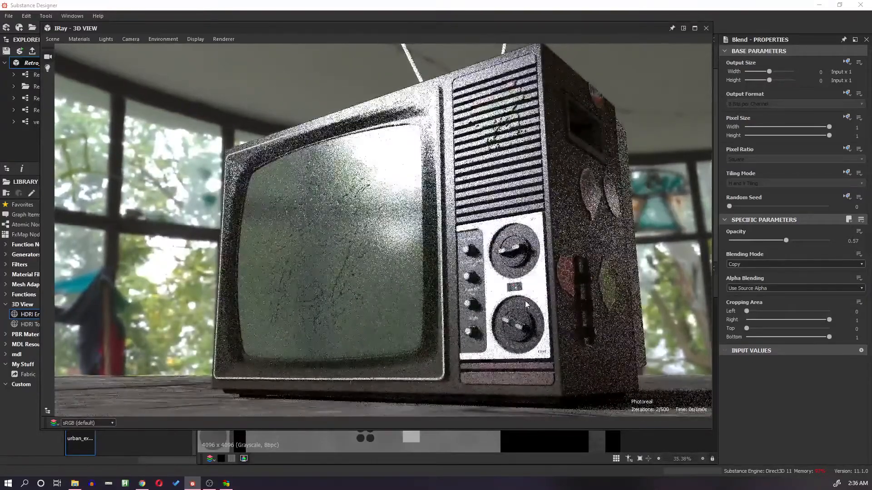
# Examine the whole television without the dust layer from raised, overhead and low three-quarter viewpoints.
pyautogui.moveTo(510, 224); pyautogui.dragTo(443, 265, button='right')
pyautogui.moveTo(535, 241); pyautogui.dragTo(512, 255)
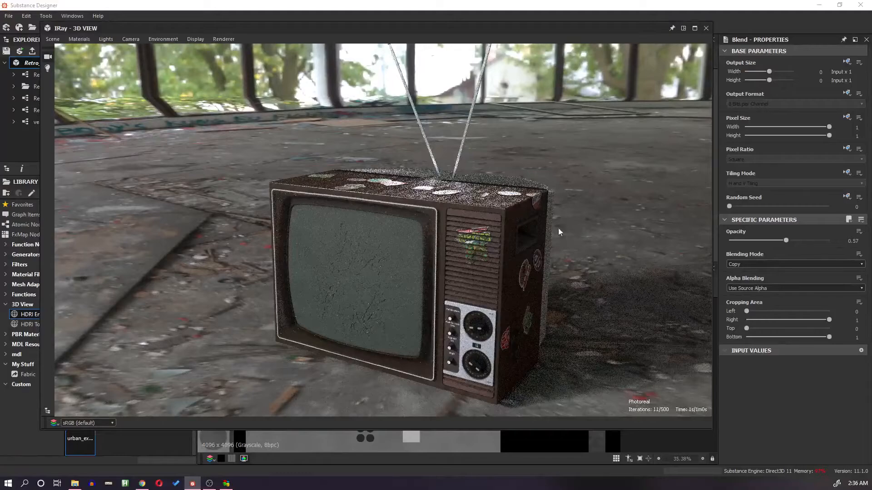
pyautogui.moveTo(538, 250); pyautogui.dragTo(497, 252)
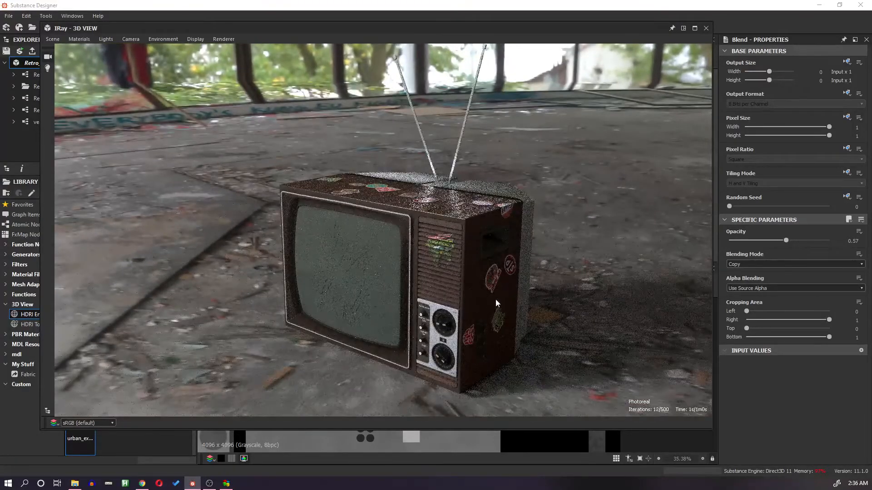
pyautogui.moveTo(495, 299); pyautogui.dragTo(470, 290)
pyautogui.moveTo(415, 310); pyautogui.dragTo(474, 349)
pyautogui.scroll(2, 468, 236)
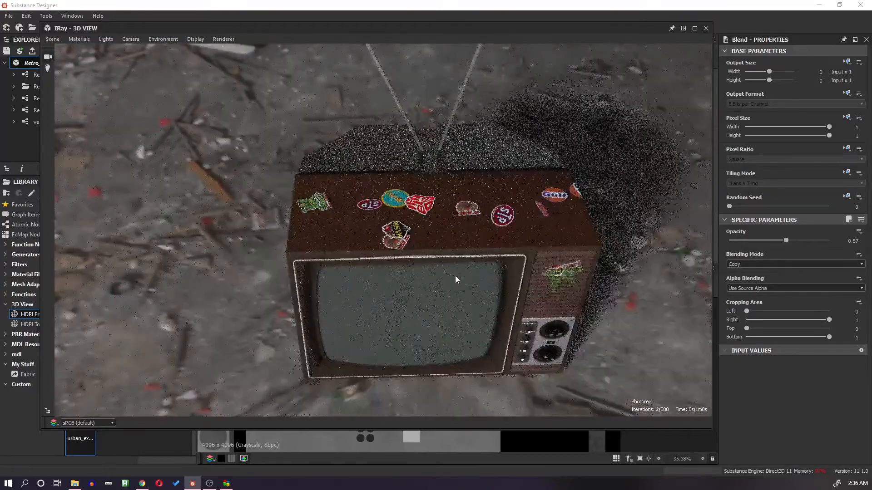
pyautogui.moveTo(455, 276); pyautogui.dragTo(424, 222)
pyautogui.scroll(-2, 424, 221)
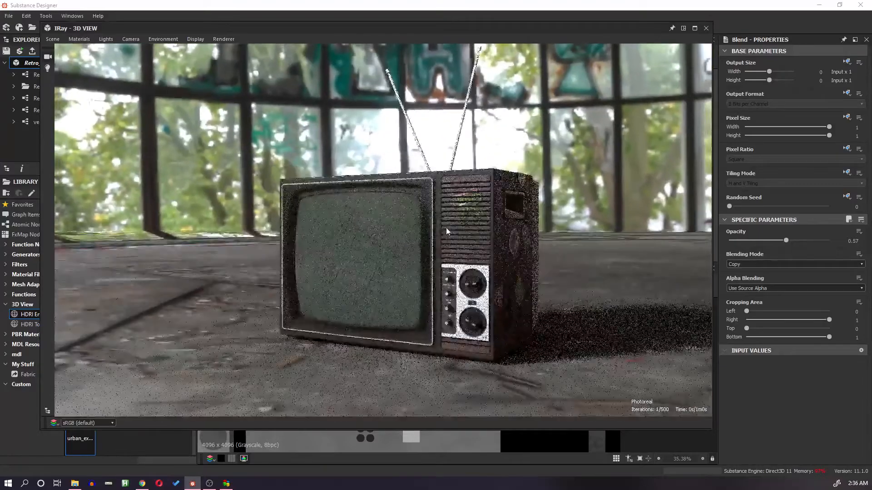
pyautogui.moveTo(445, 228); pyautogui.dragTo(445, 229, button='middle')
pyautogui.moveTo(445, 229); pyautogui.dragTo(521, 244)
pyautogui.scroll(1, 522, 232)
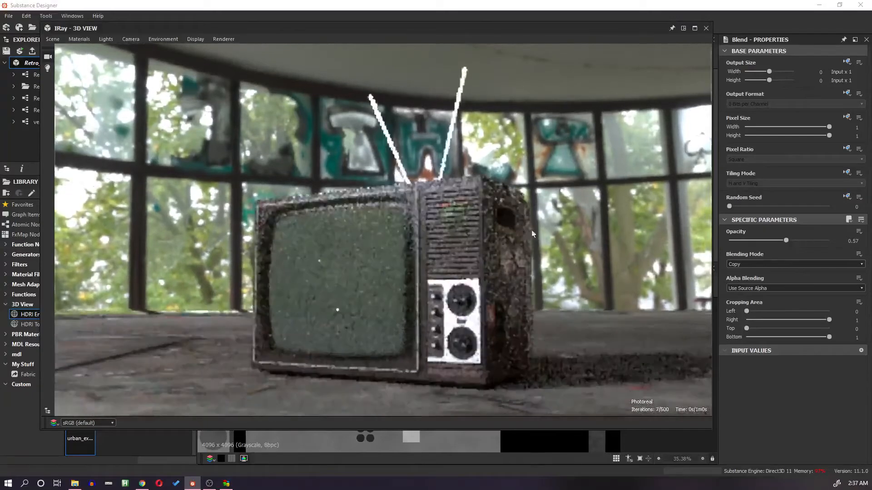
# Move the Iray view off the graph and undo the bypass edits so the dust Blend nodes feed their outputs again.
pyautogui.moveTo(480, 31); pyautogui.dragTo(871, 36)
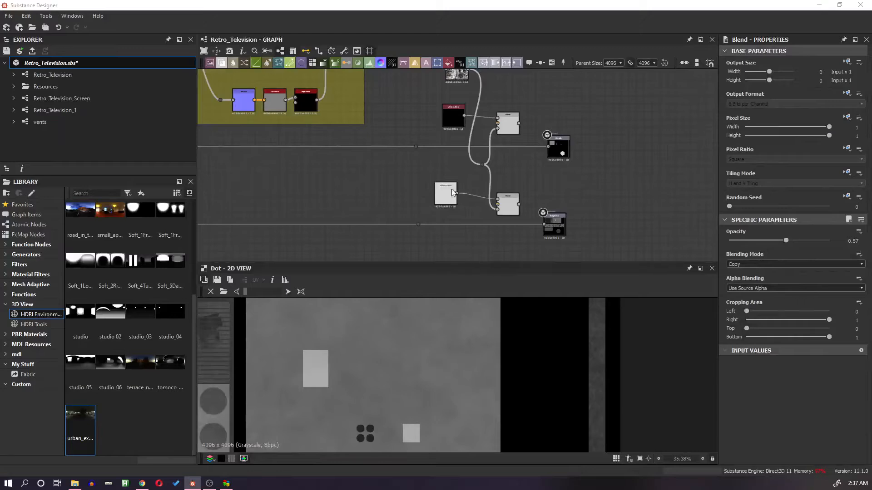
pyautogui.scroll(-3, 452, 192)
pyautogui.scroll(-5, 417, 329)
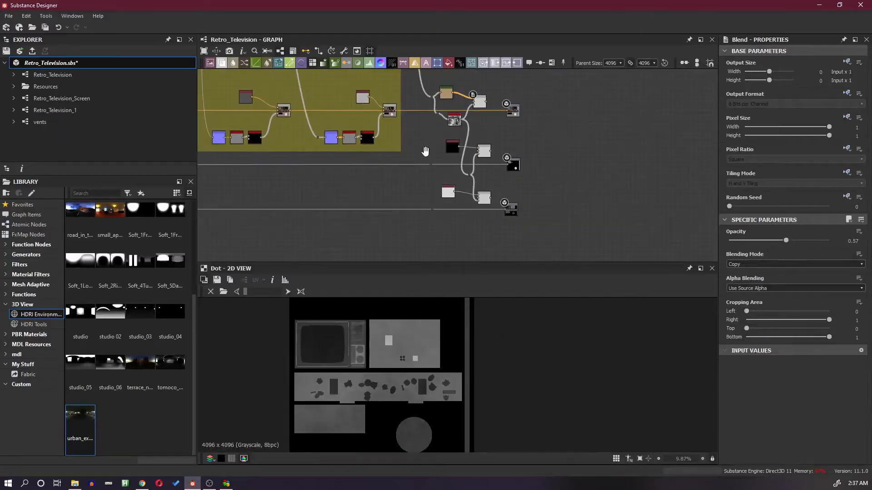
pyautogui.moveTo(425, 151); pyautogui.dragTo(479, 204, button='middle')
pyautogui.scroll(2, 479, 203)
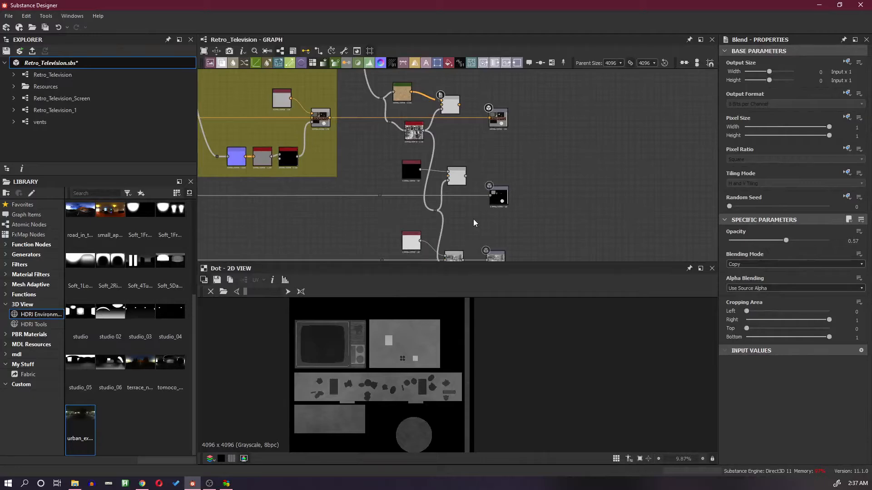
pyautogui.hotkey('ctrl', 'z')
pyautogui.hotkey('ctrl', 'z')
pyautogui.hotkey('ctrl', 'z')
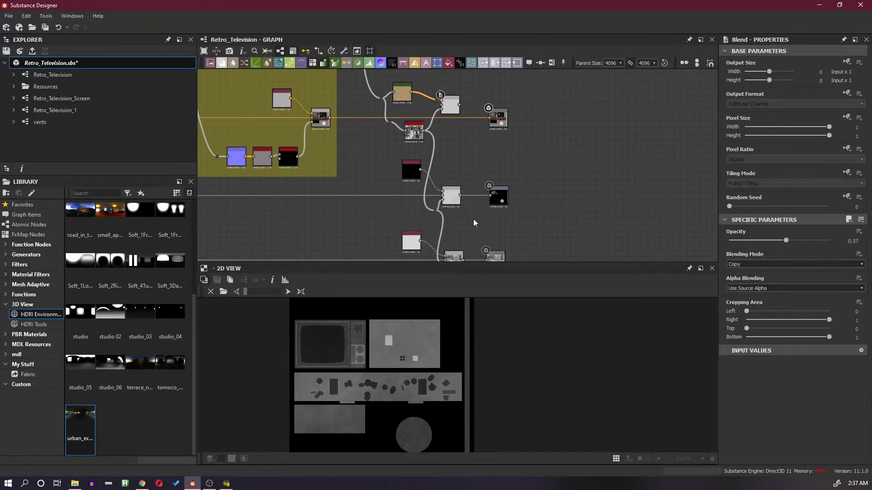
pyautogui.hotkey('ctrl', 'z')
pyautogui.hotkey('ctrl', 'z')
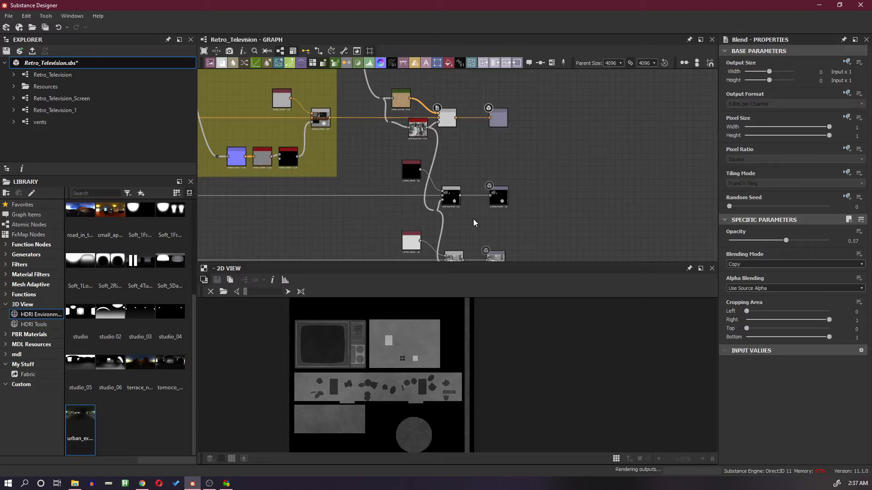
pyautogui.scroll(2, 454, 131)
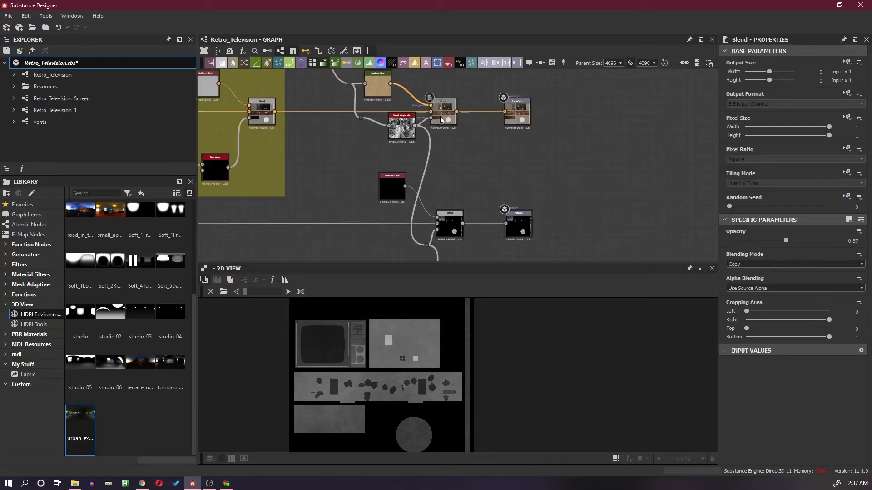
pyautogui.moveTo(442, 121); pyautogui.dragTo(443, 121)
pyautogui.moveTo(363, 118); pyautogui.dragTo(361, 124)
pyautogui.scroll(-2, 449, 178)
pyautogui.moveTo(464, 179); pyautogui.dragTo(472, 132, button='middle')
# Bring the Iray view back over the graph and examine the television with the dust layer restored.
pyautogui.moveTo(871, 21); pyautogui.dragTo(552, 39)
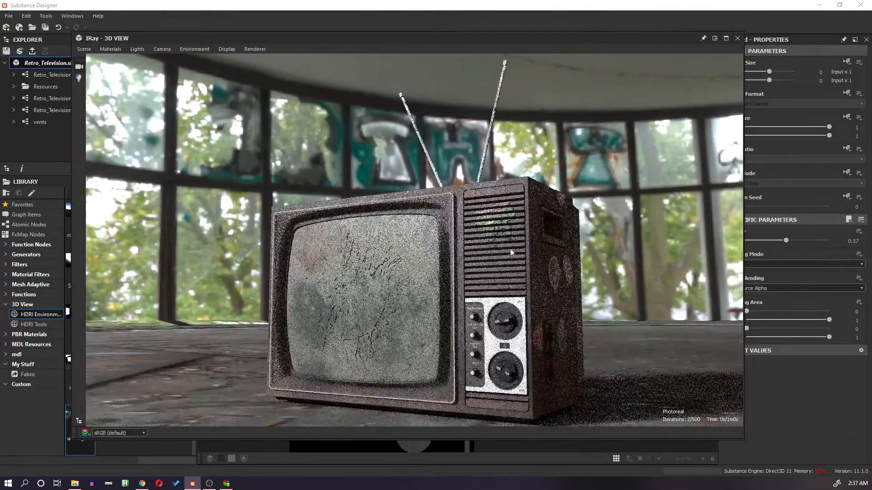
pyautogui.moveTo(524, 231)
pyautogui.mouseDown()
pyautogui.moveTo(514, 242)
pyautogui.moveTo(571, 219)
pyautogui.moveTo(569, 234)
pyautogui.moveTo(532, 244)
pyautogui.mouseUp()
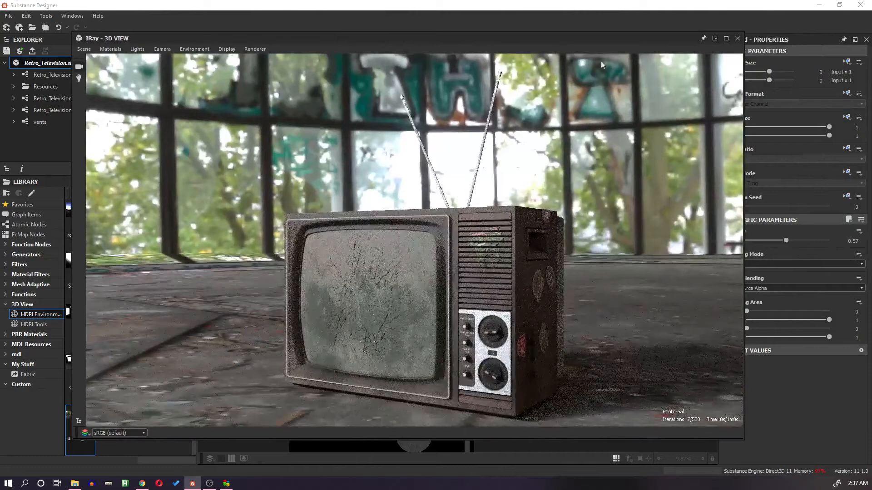
pyautogui.moveTo(599, 44); pyautogui.dragTo(560, 45)
pyautogui.moveTo(439, 184); pyautogui.dragTo(429, 235)
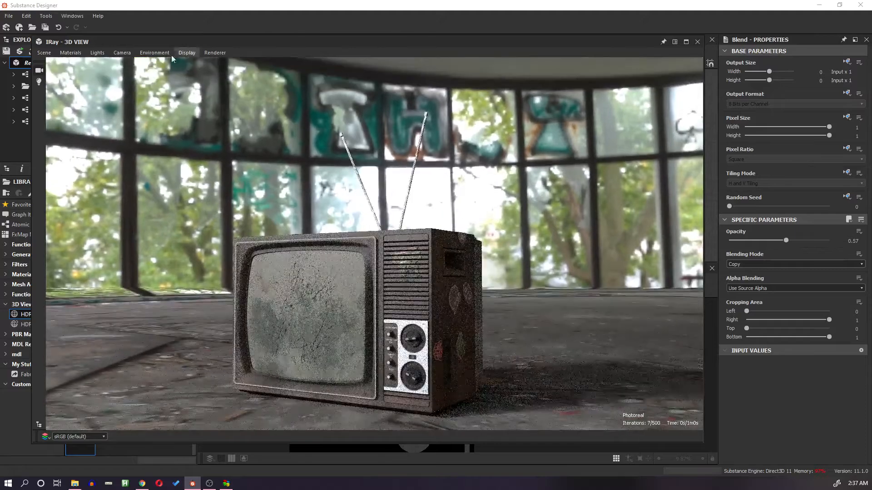
# Open the default camera's properties and frame the television from a low three-quarter angle.
pyautogui.click(124, 54)
pyautogui.click(136, 64)
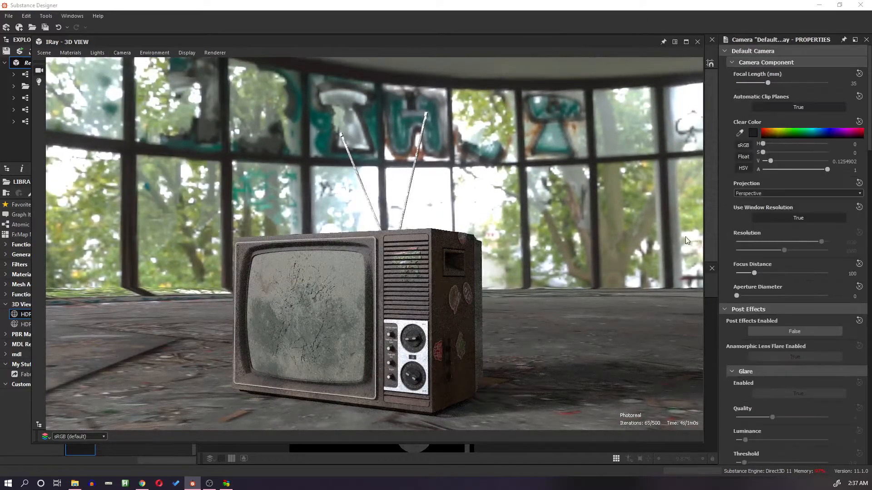
pyautogui.keyDown('alt'); pyautogui.moveTo(376, 314); pyautogui.dragTo(382, 255); pyautogui.keyUp('alt')
pyautogui.moveTo(398, 259); pyautogui.dragTo(397, 261, button='middle')
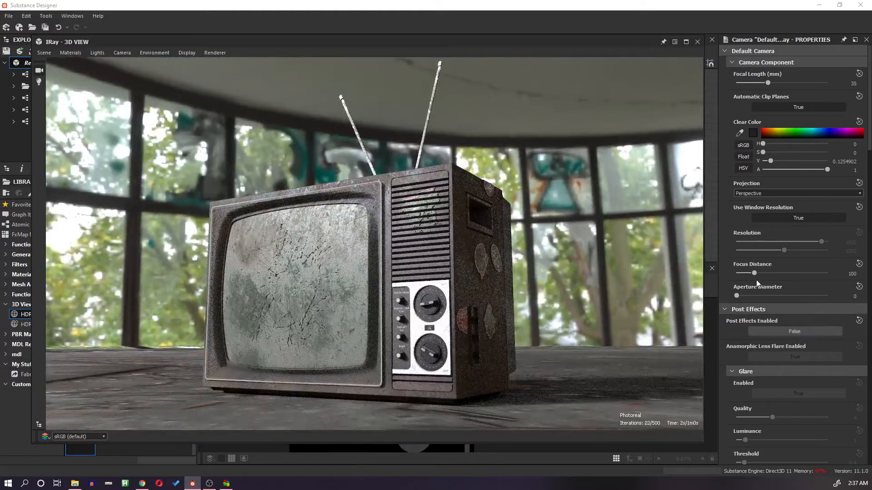
# Try camera aperture diameters of 1.59 and 4.83, focusing on the television's screen for each.
pyautogui.moveTo(737, 295); pyautogui.dragTo(760, 276)
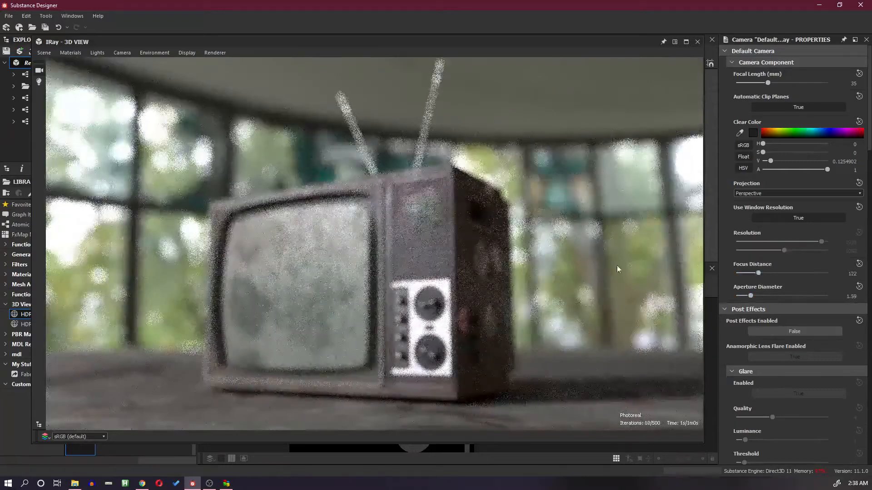
pyautogui.click(288, 285)
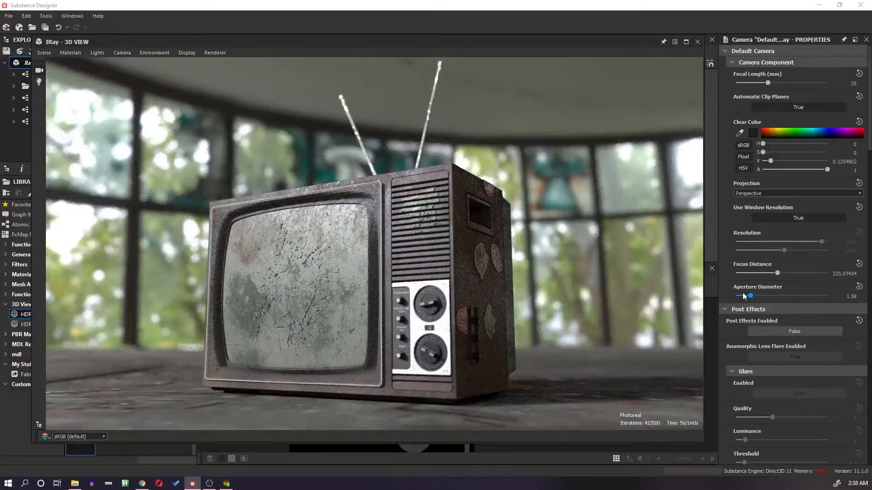
pyautogui.moveTo(750, 295); pyautogui.dragTo(780, 298)
pyautogui.click(318, 286)
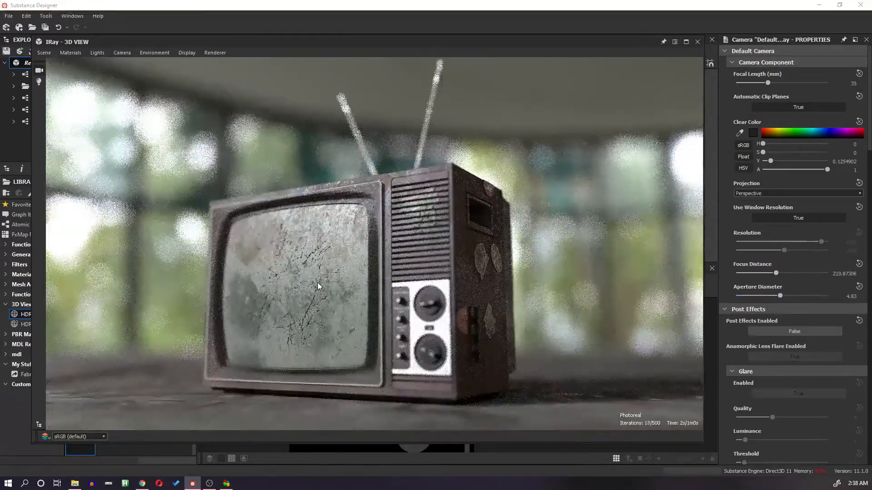
# Set the camera's aperture diameter to 3.53 and focus on the television's cracked screen.
pyautogui.moveTo(779, 294); pyautogui.dragTo(770, 298)
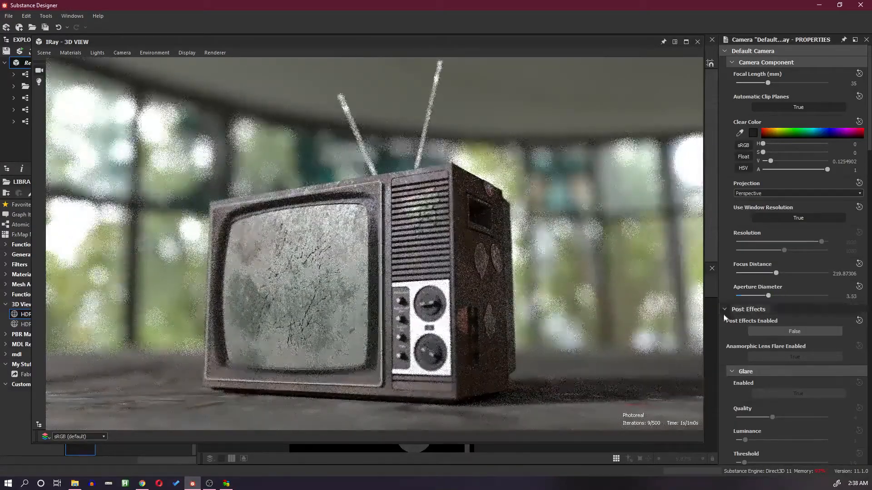
pyautogui.click(312, 307)
pyautogui.keyDown('ctrl'); pyautogui.middleClick(287, 289); pyautogui.keyUp('ctrl')
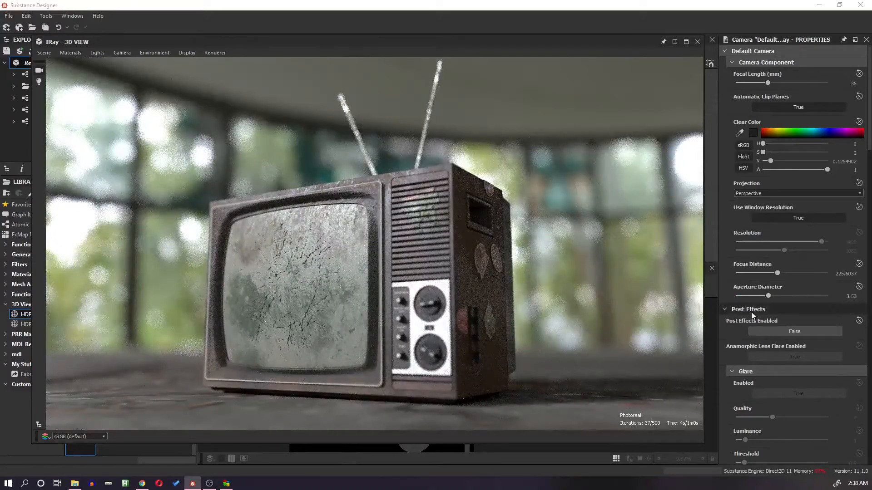
# Enable the camera's post effects and set the glare shape to Cheap Lens.
pyautogui.scroll(-5, 799, 295)
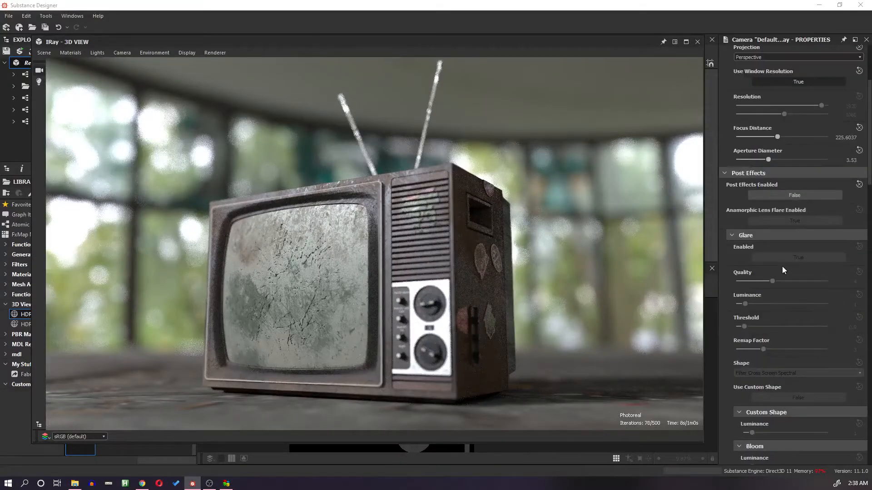
pyautogui.click(789, 195)
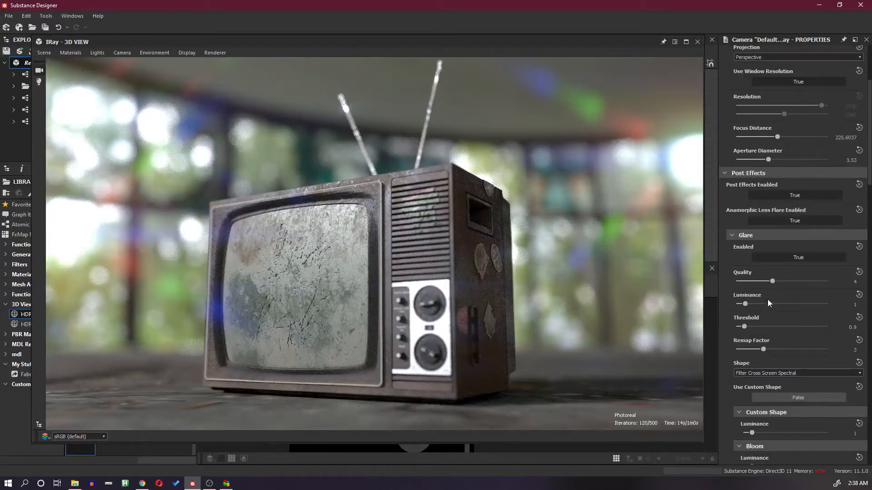
pyautogui.scroll(-1, 813, 336)
pyautogui.click(765, 317)
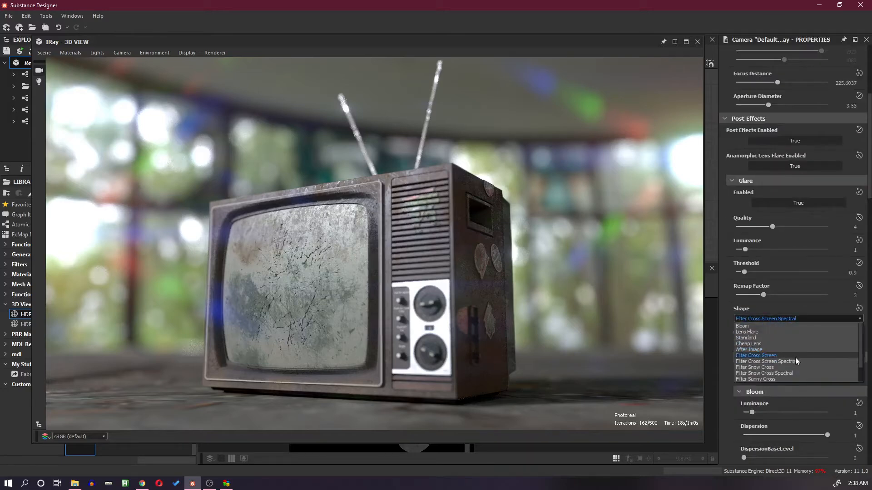
pyautogui.click(761, 345)
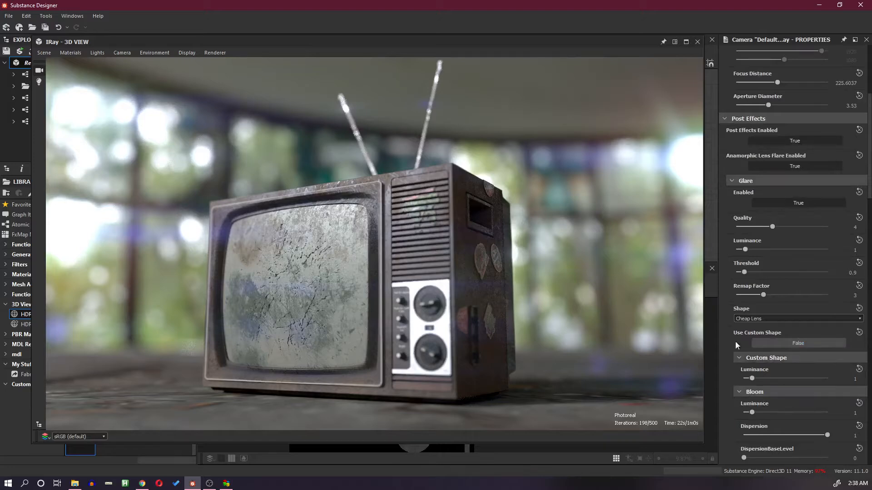
# Set the camera's aperture diameter to 1.59 and refocus on the centre of the television's screen.
pyautogui.scroll(-3, 743, 337)
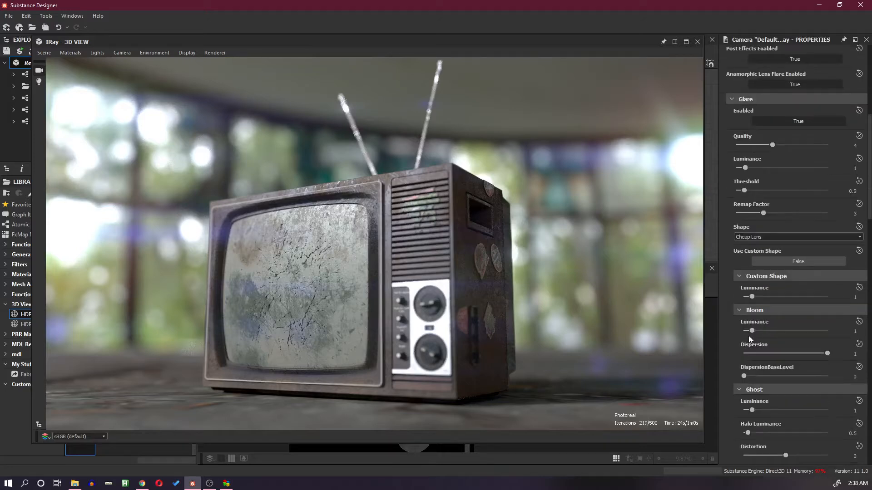
pyautogui.scroll(4, 756, 311)
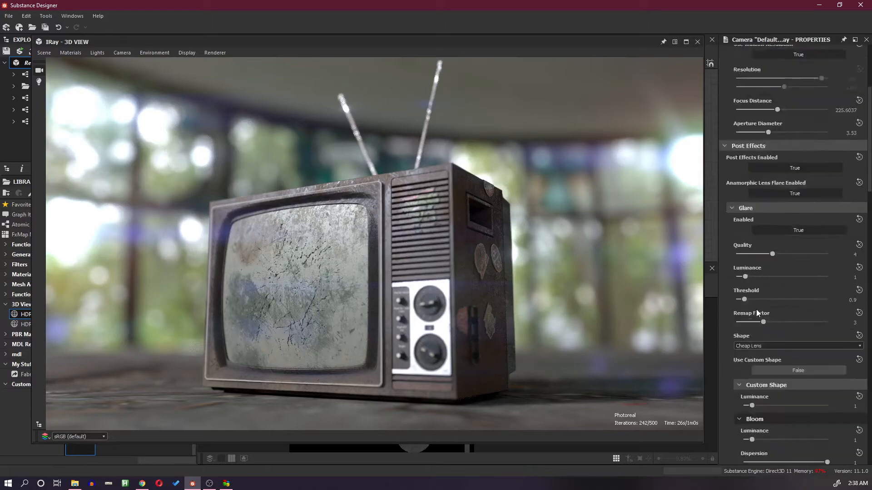
pyautogui.scroll(6, 757, 313)
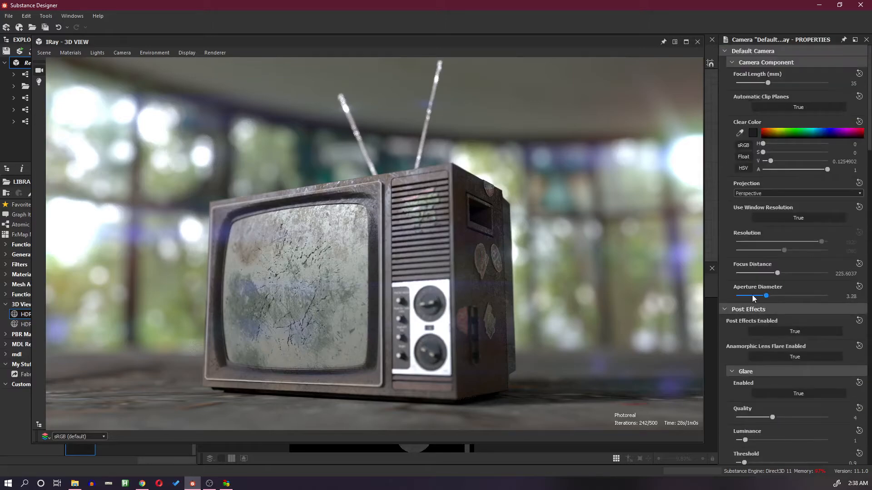
pyautogui.click(751, 295)
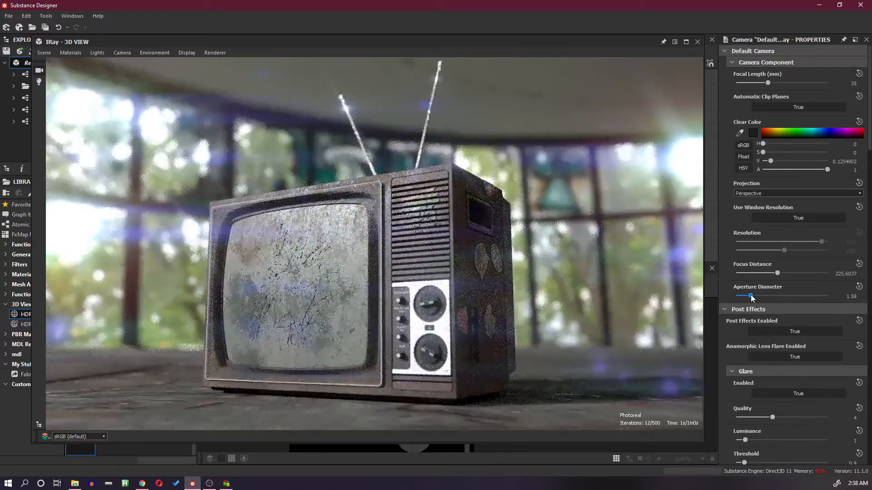
pyautogui.click(295, 282)
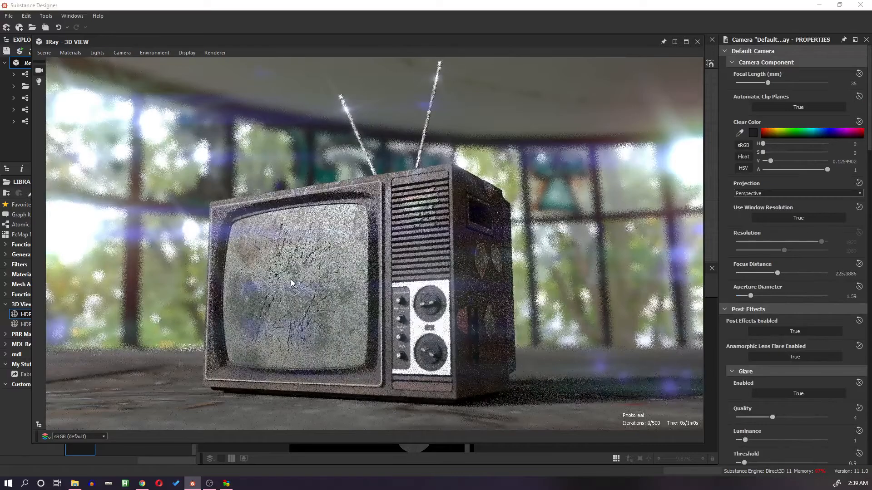